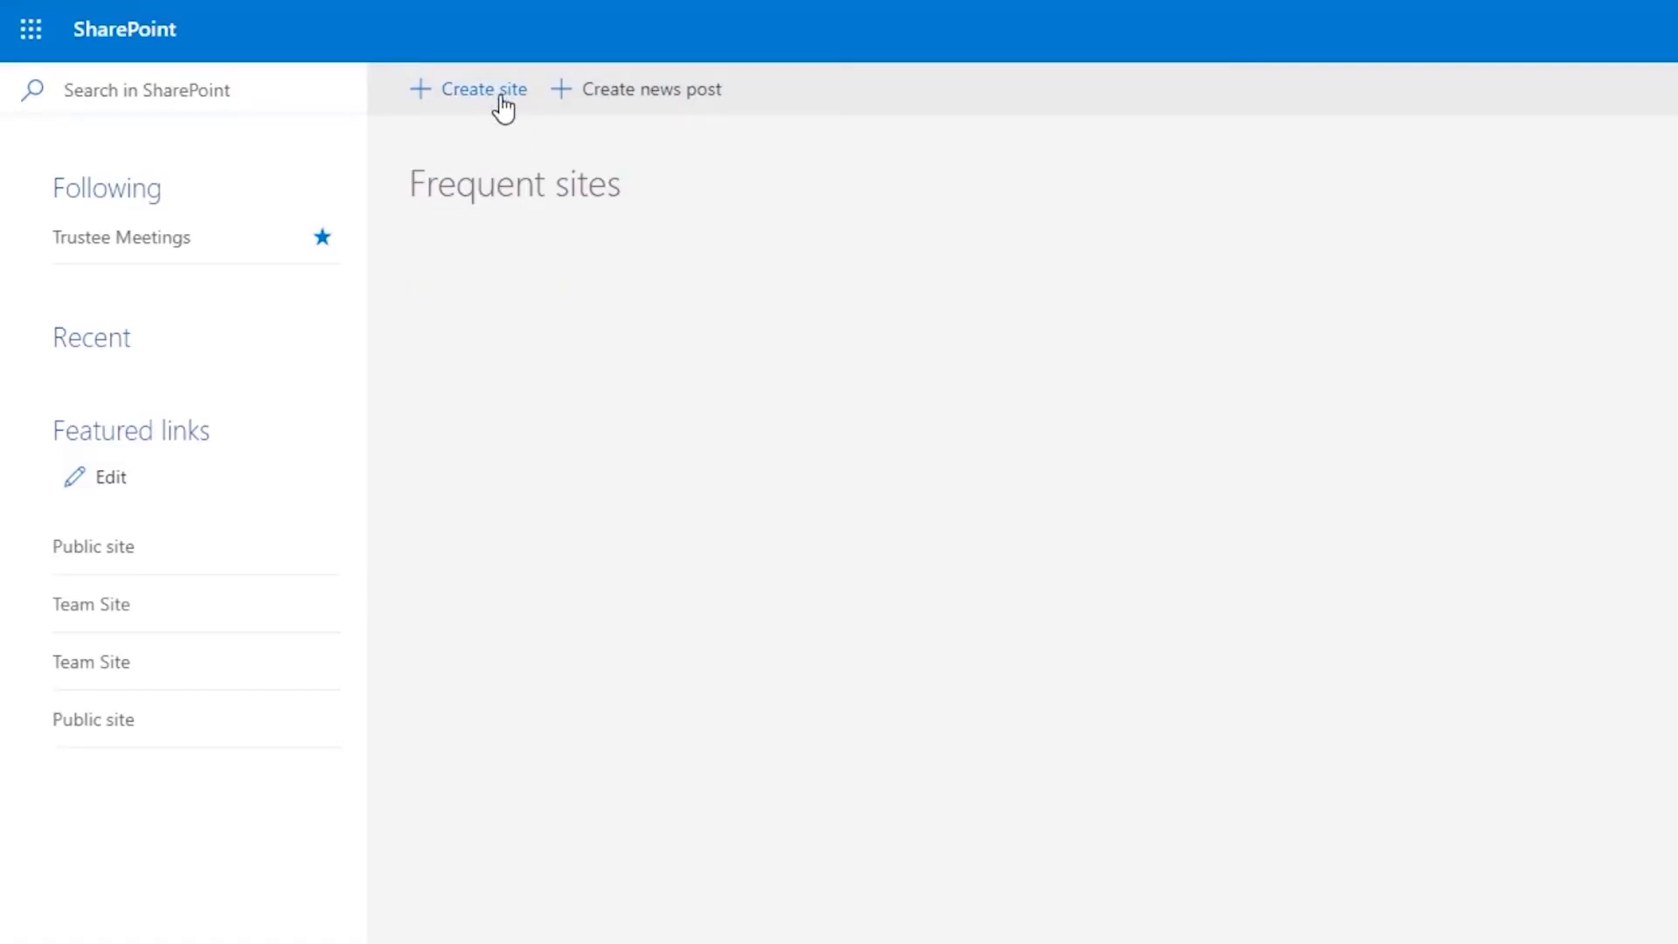
Step: Create a new SharePoint team site named 'Trustee'
left_click(484, 89)
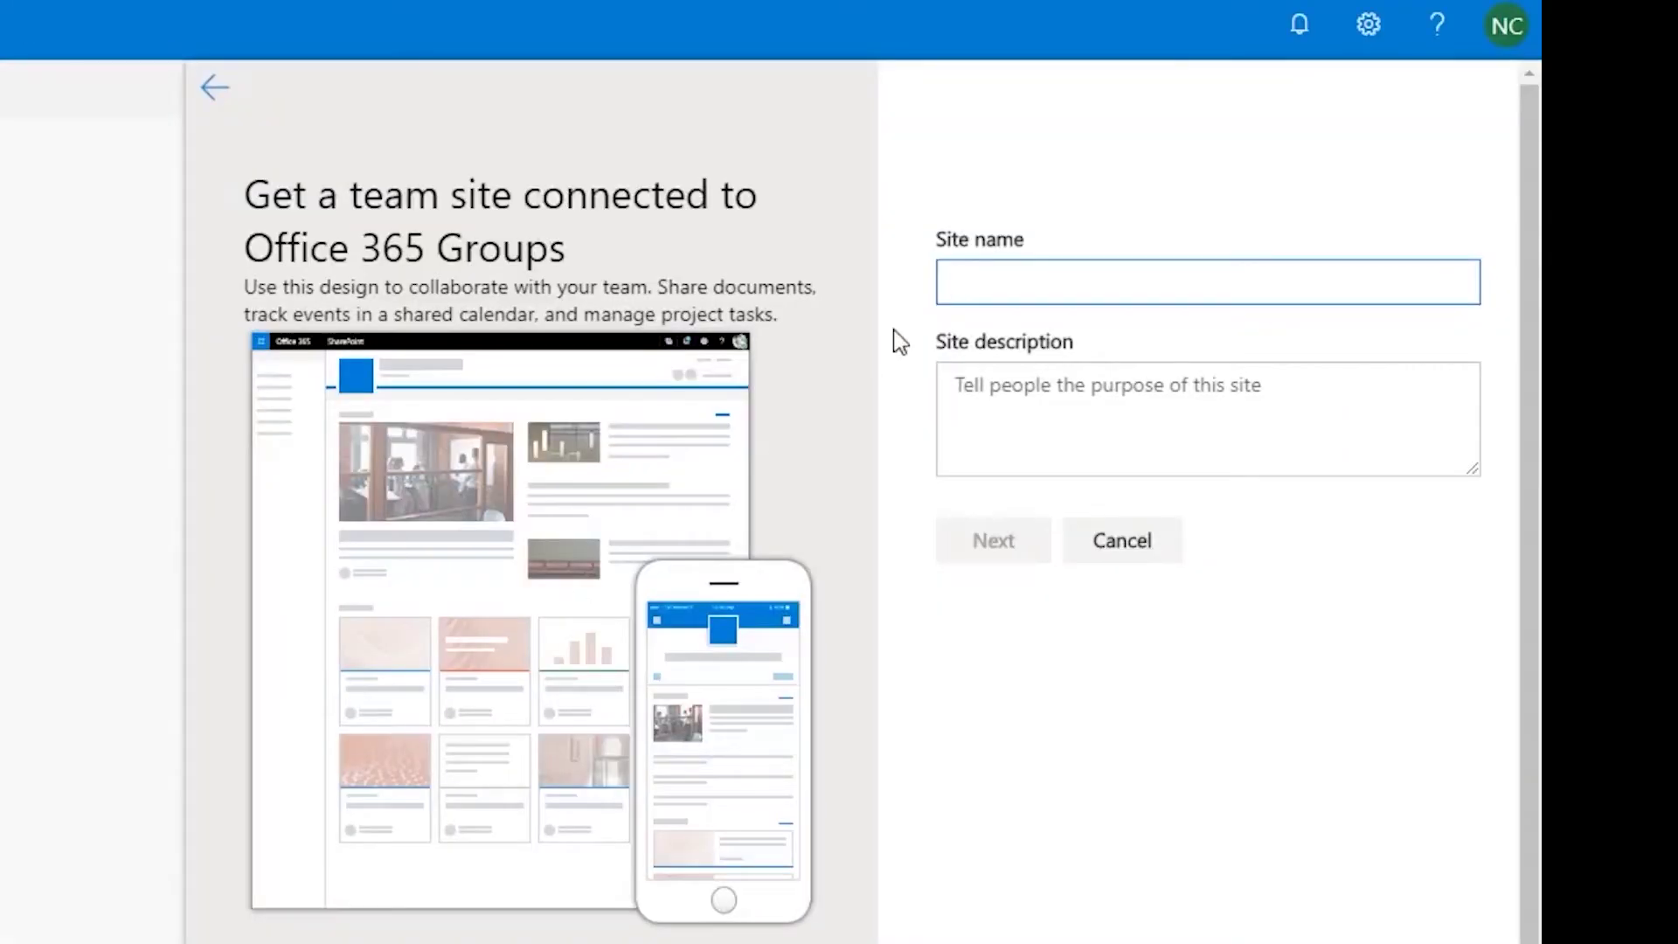
type("Trustee")
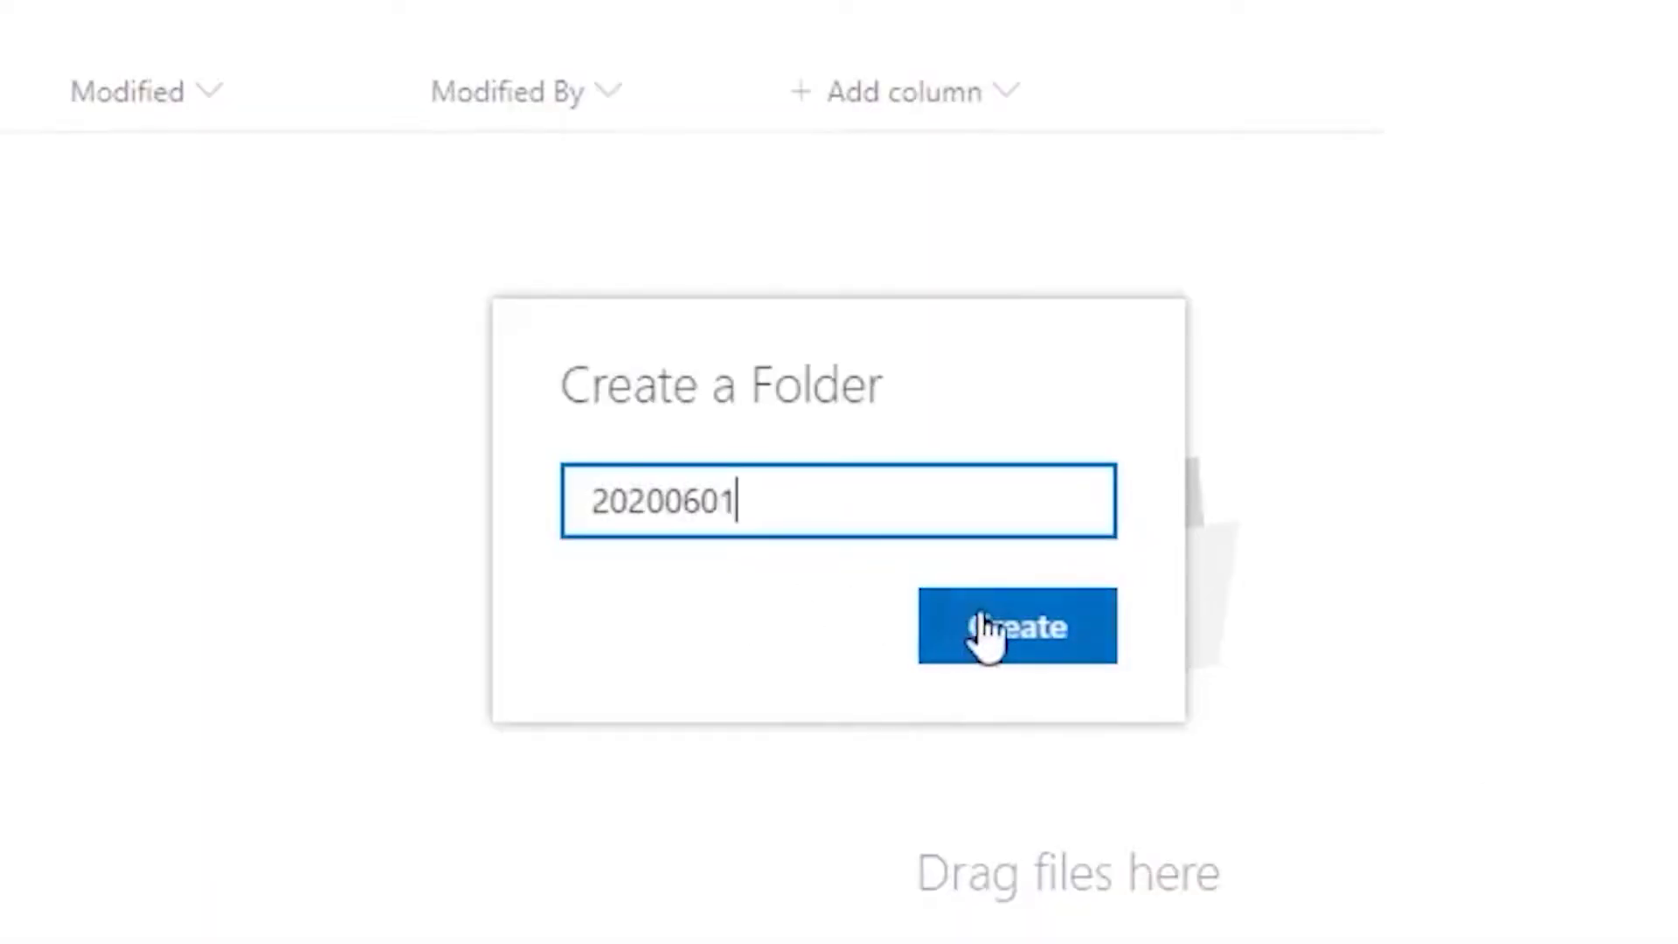
left_click(981, 622)
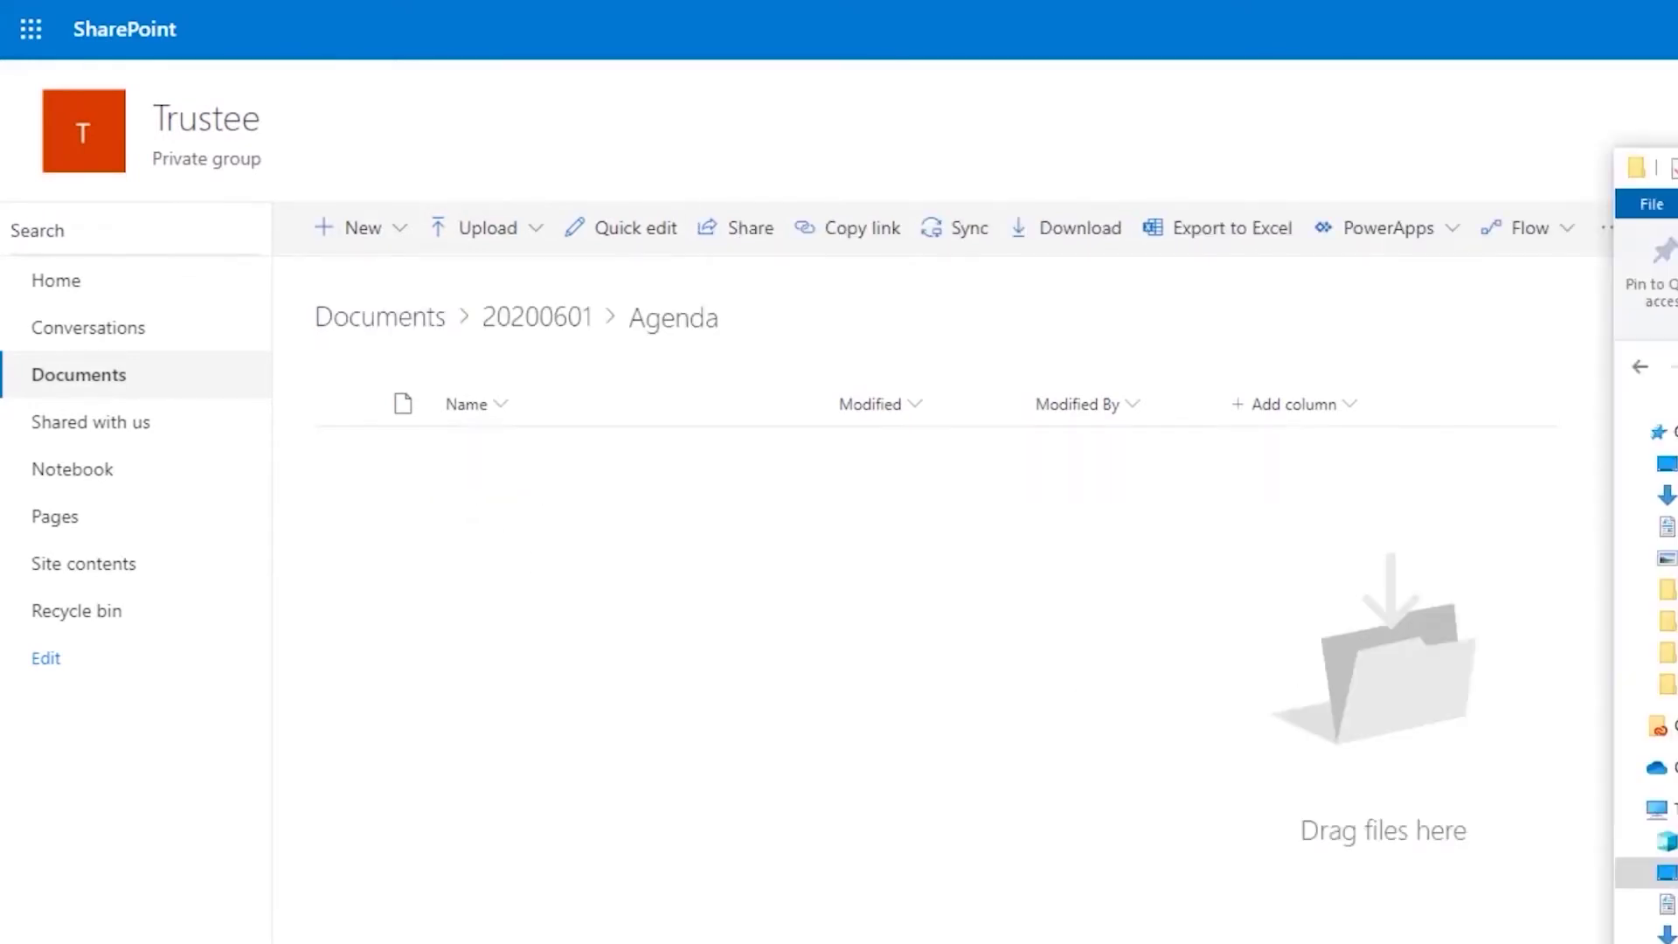
Step: Upload the Word file 20200601 Agenda.docx into the Agenda folder
left_click_drag(1656, 436, 1076, 732)
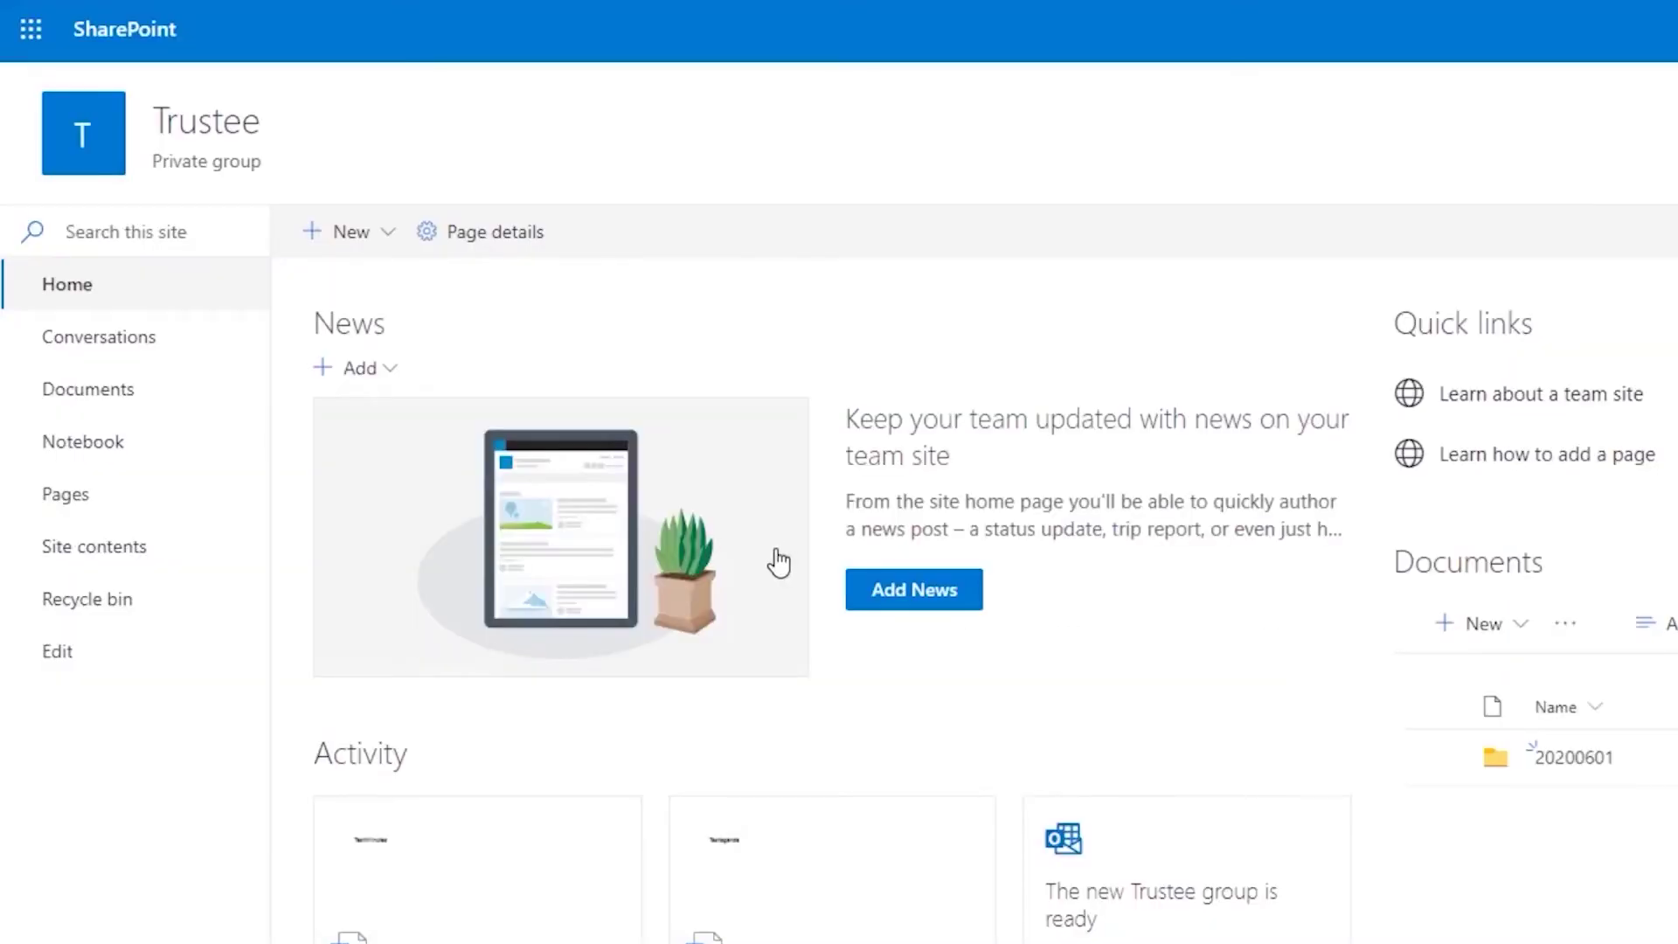
Step: Find the calendar feature under Manage site features, open the site Calendar, and make the meeting a Teams meeting
left_click(109, 557)
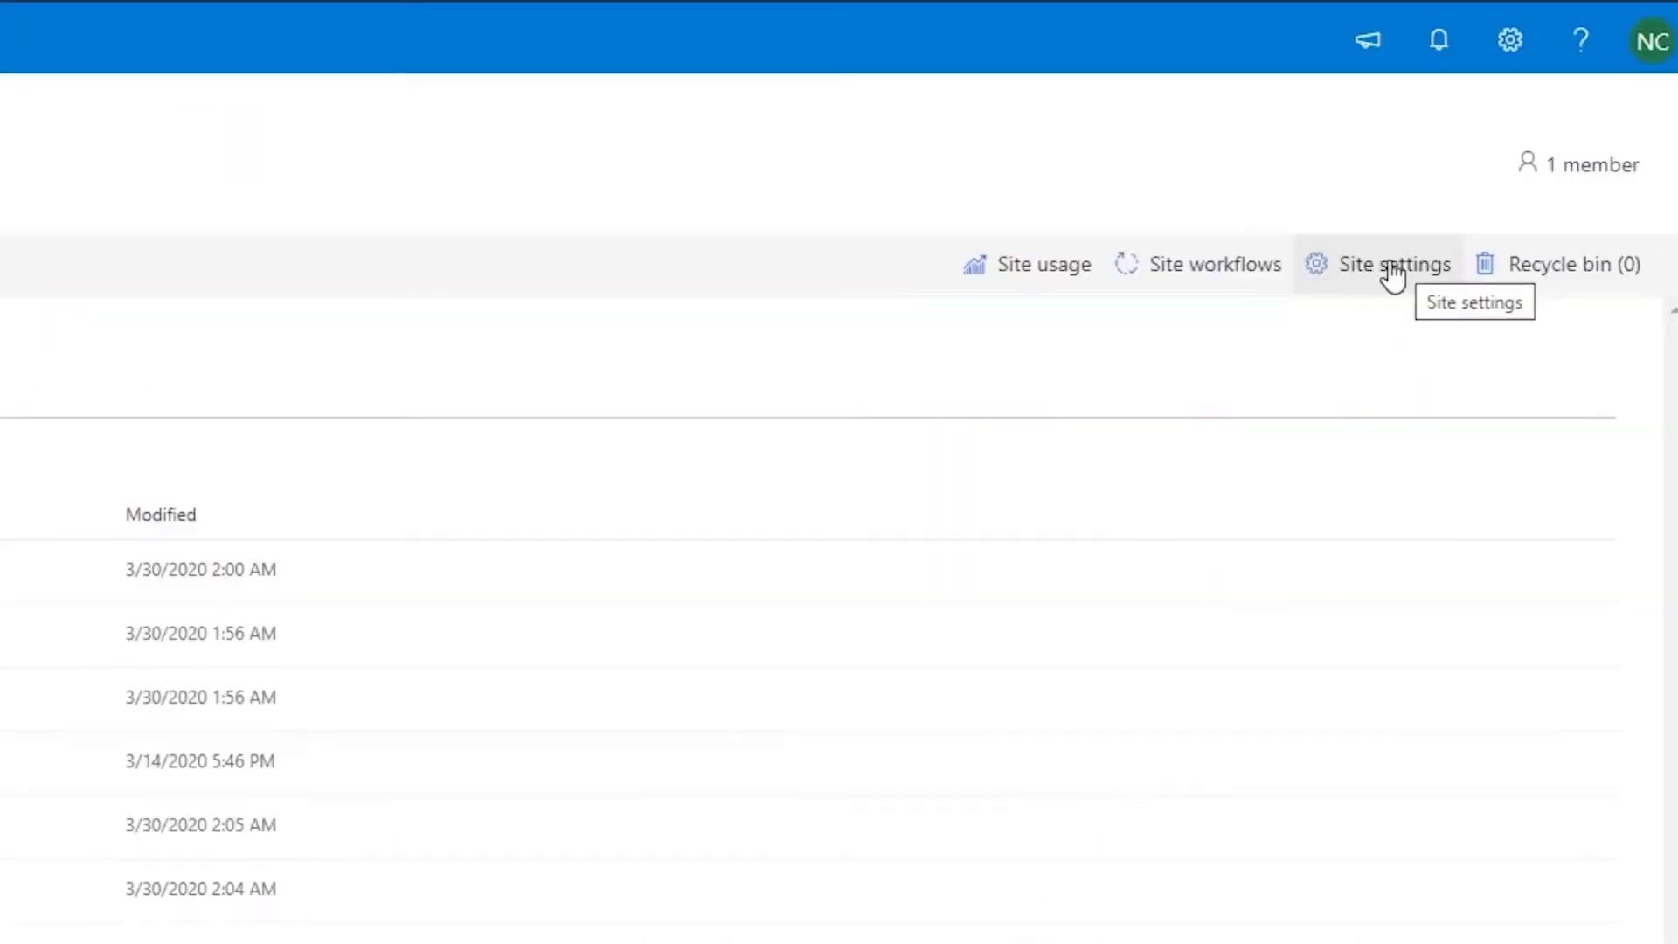
left_click(1392, 278)
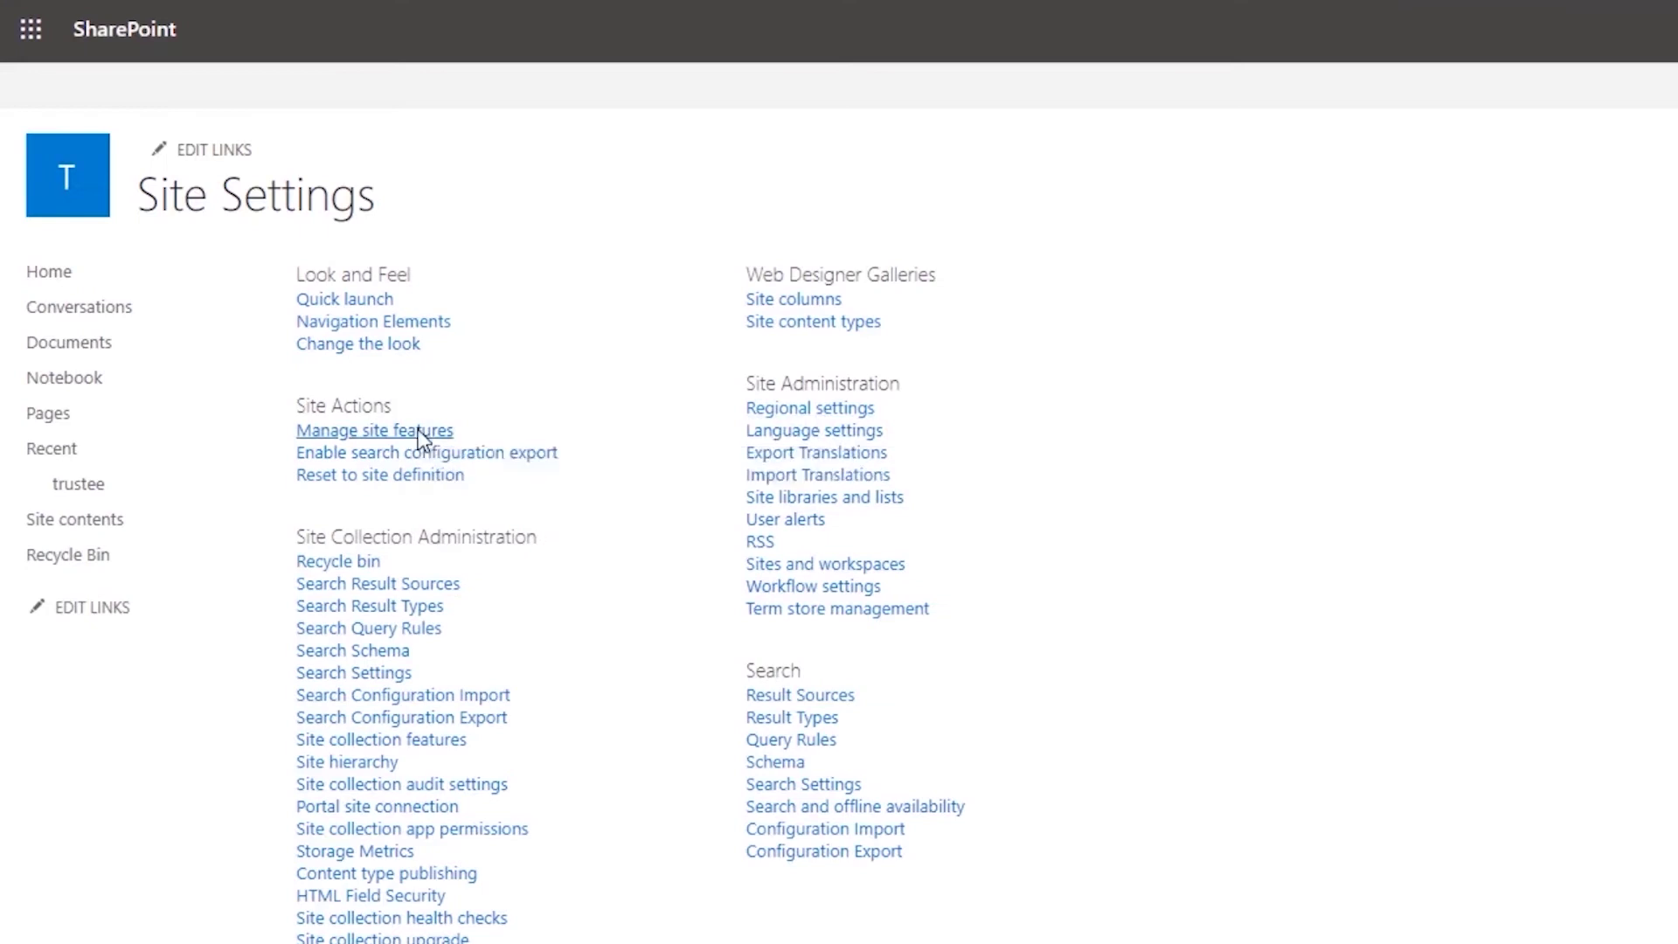
left_click(374, 430)
key("ctrl+f")
type("calen")
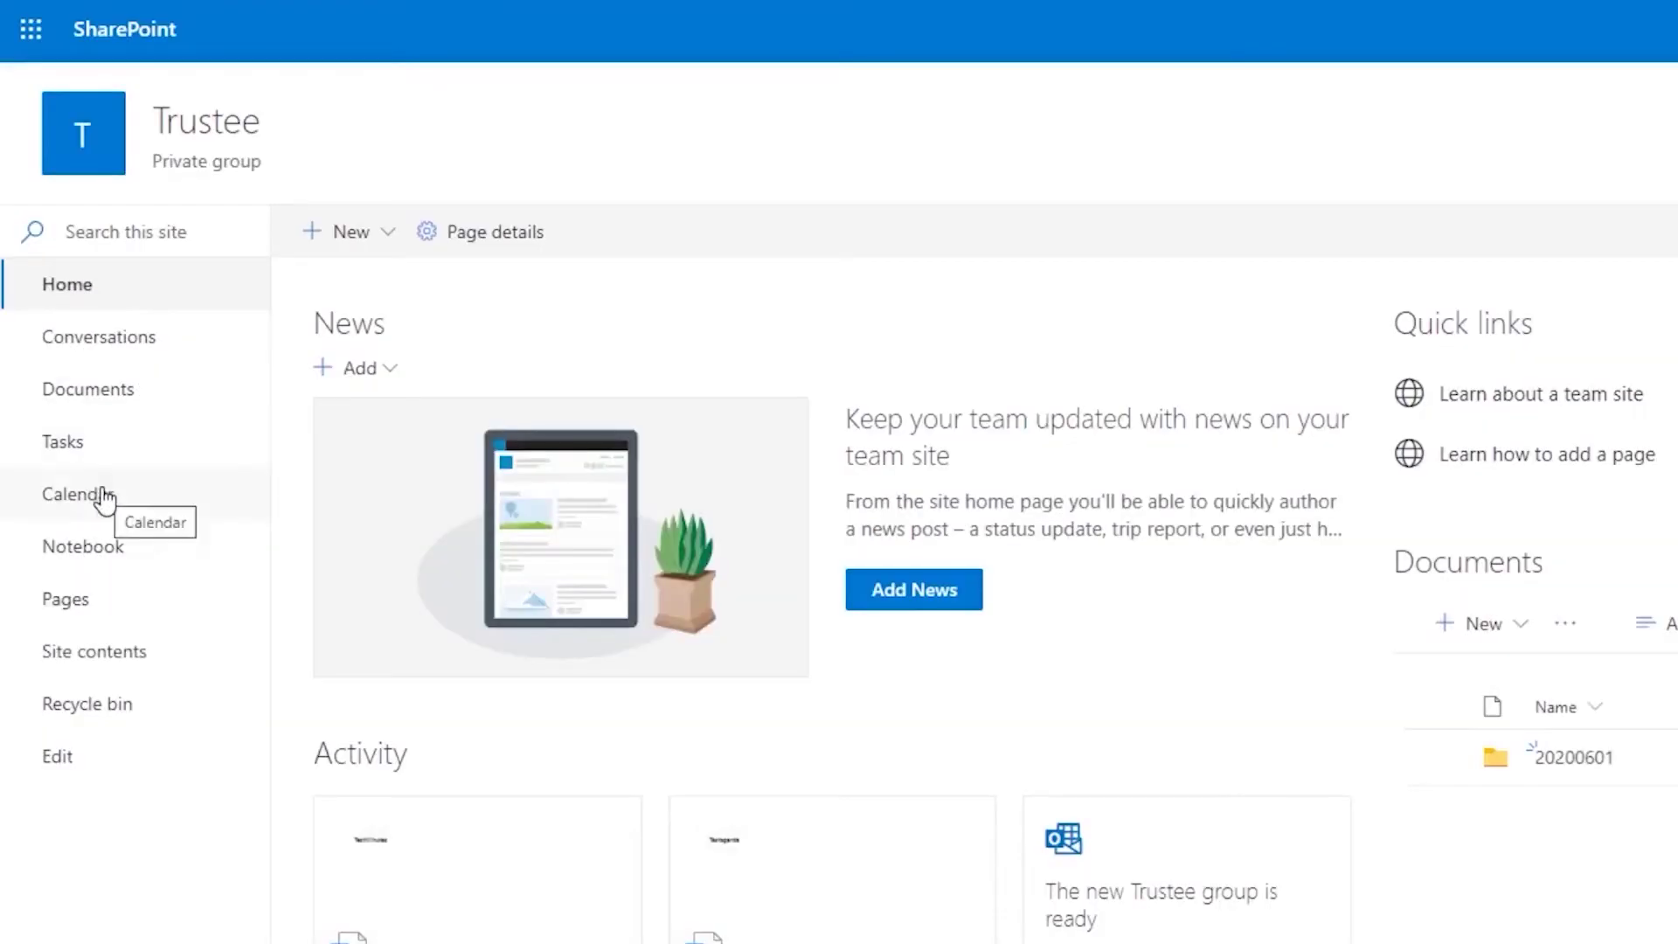
left_click(103, 498)
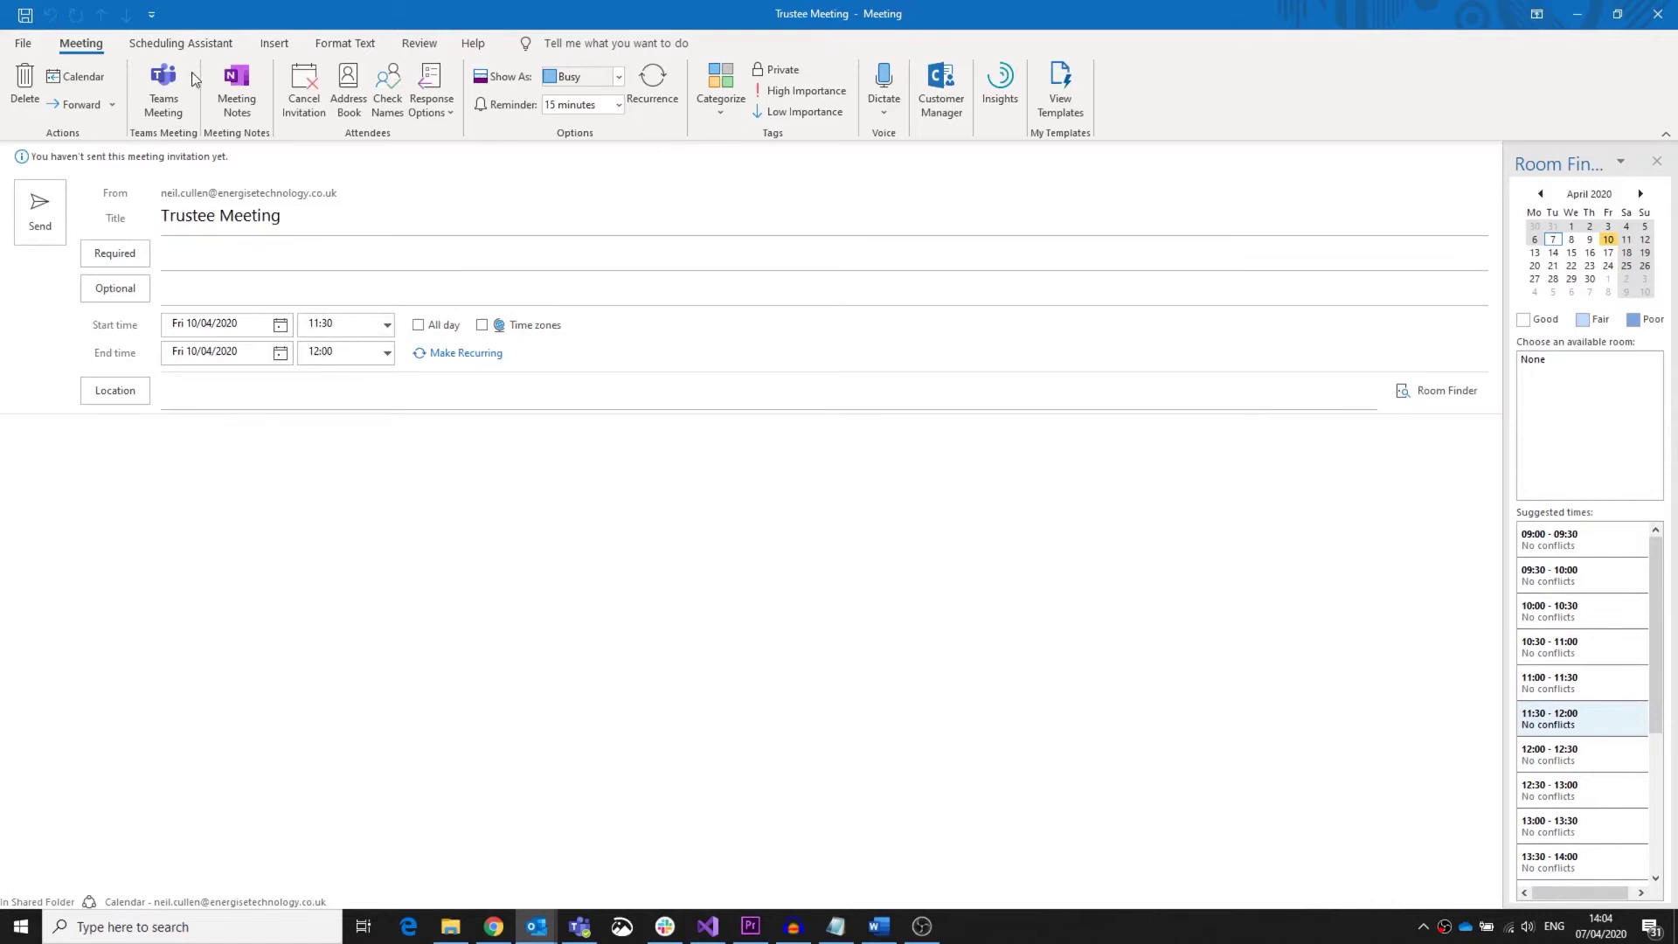
left_click(164, 87)
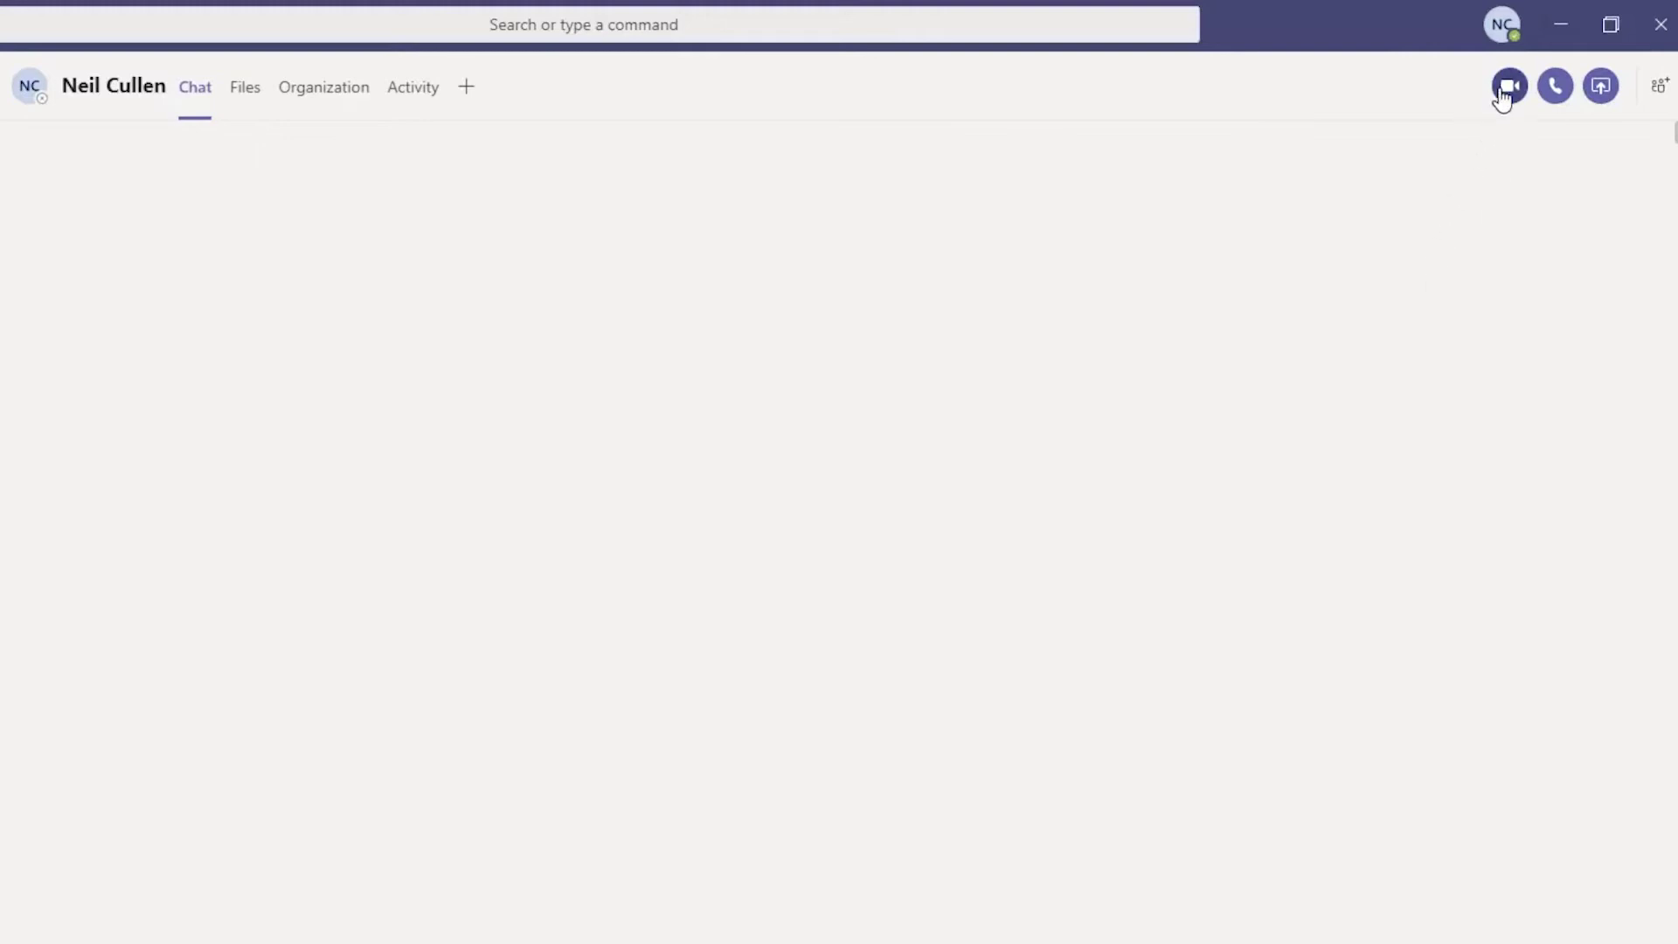
Step: Start a video call, send a 'How are you?' greeting, and draft a question about the updated project plan
left_click(1509, 86)
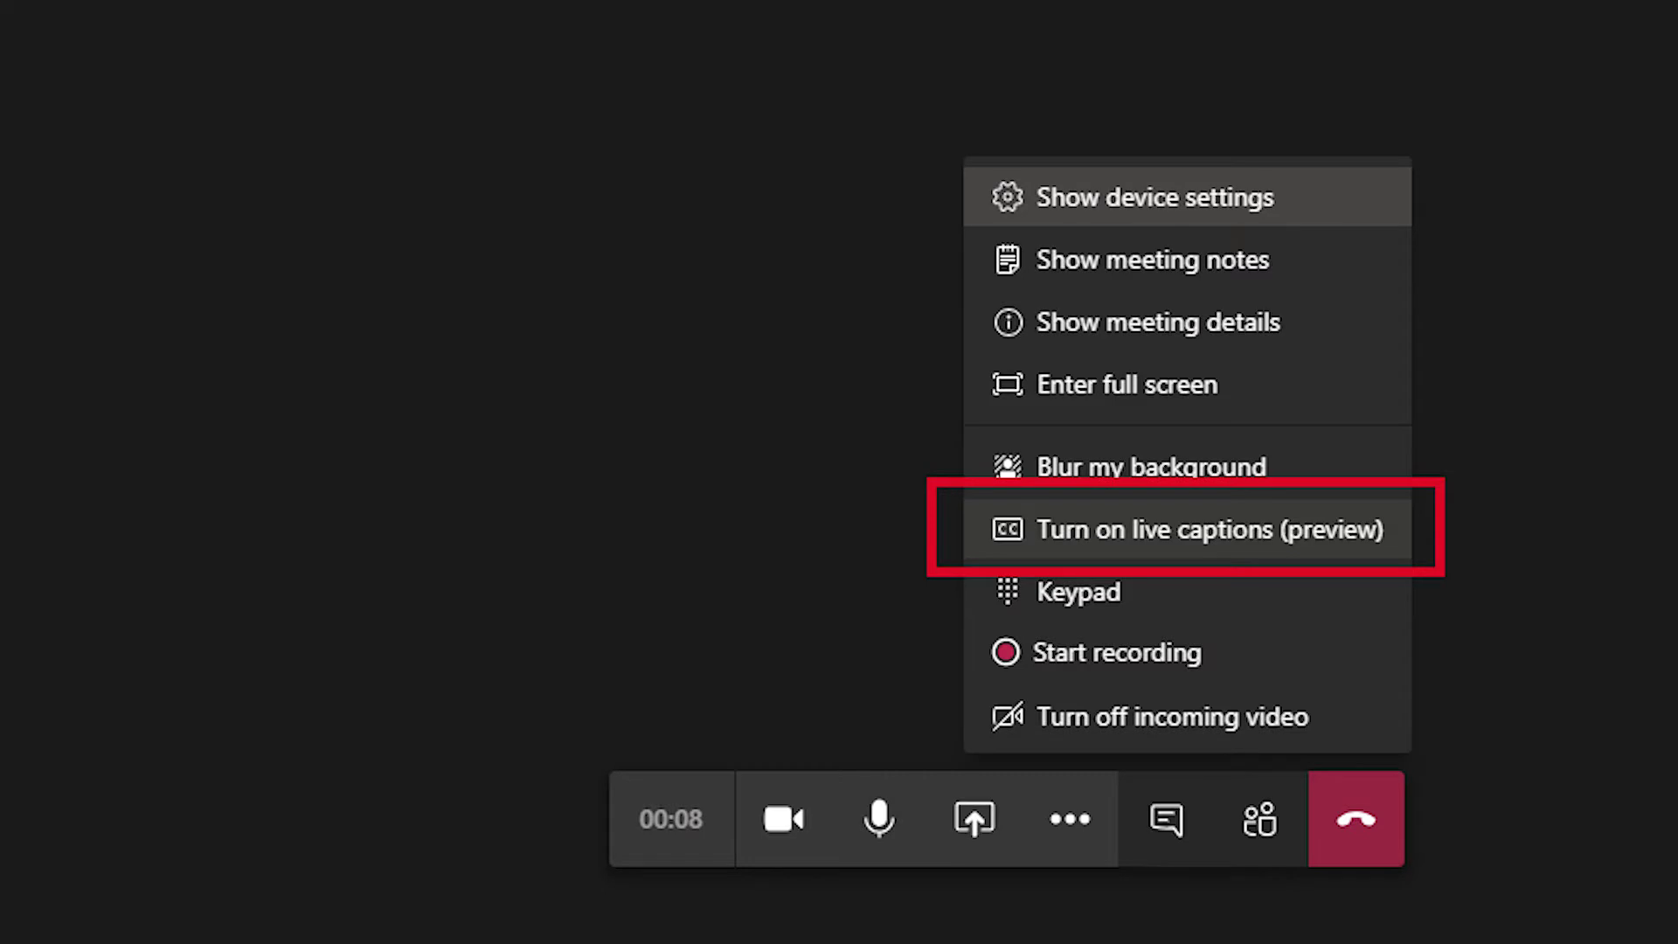
type("i Neil")
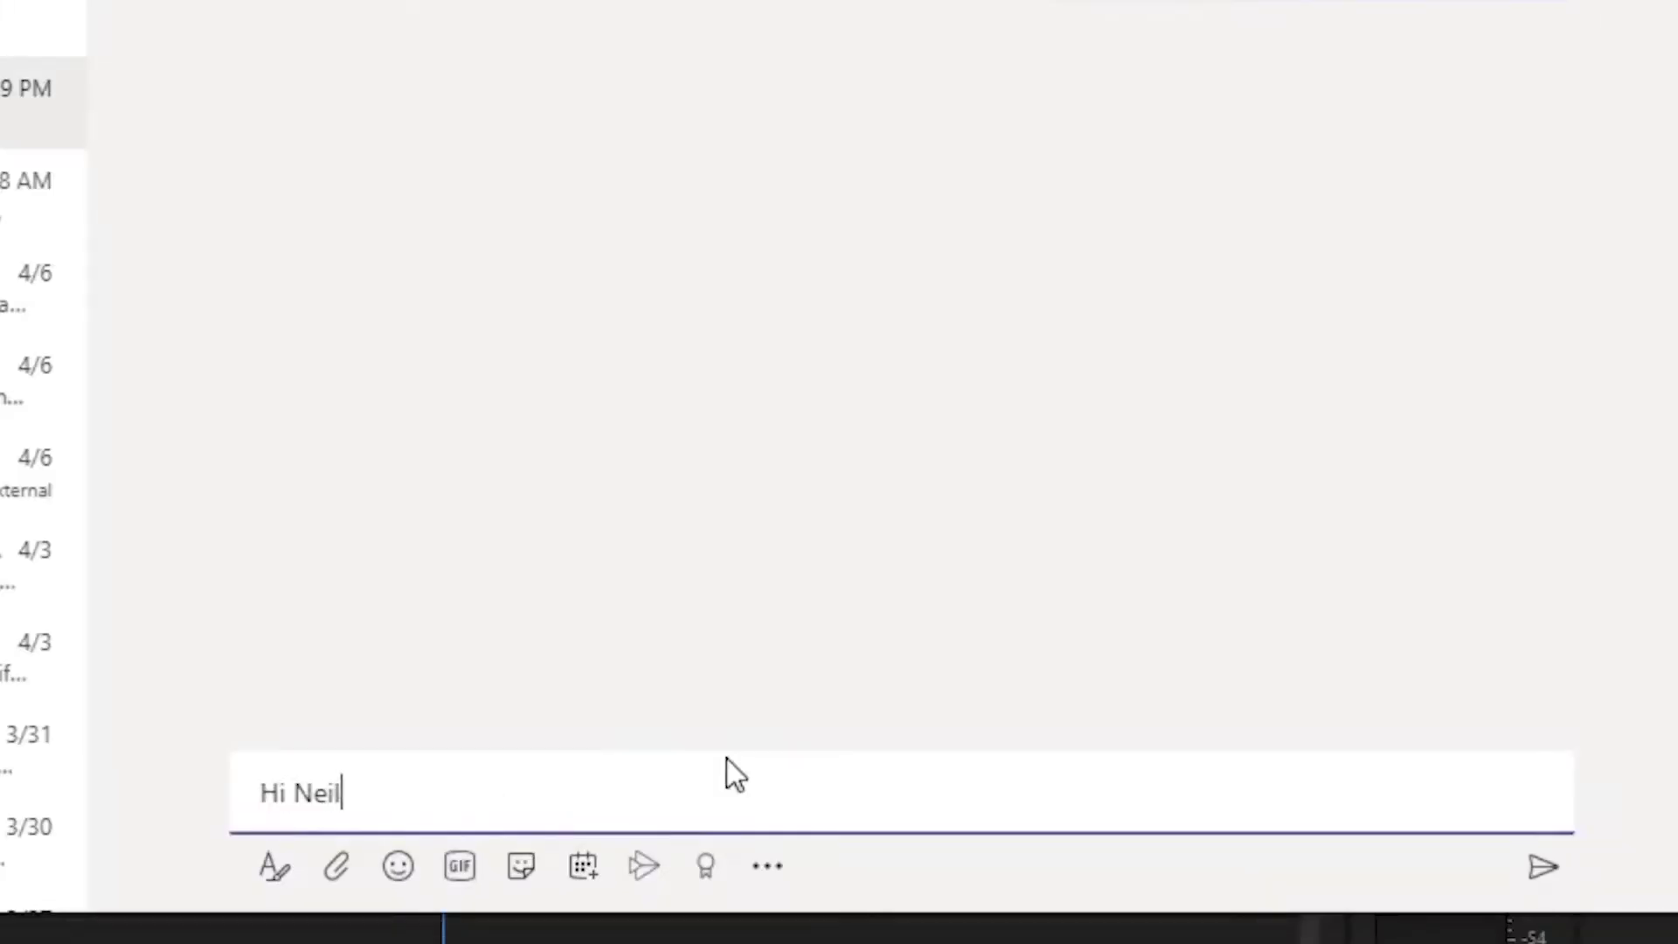
type(", How are you?")
key("Return")
type("I w")
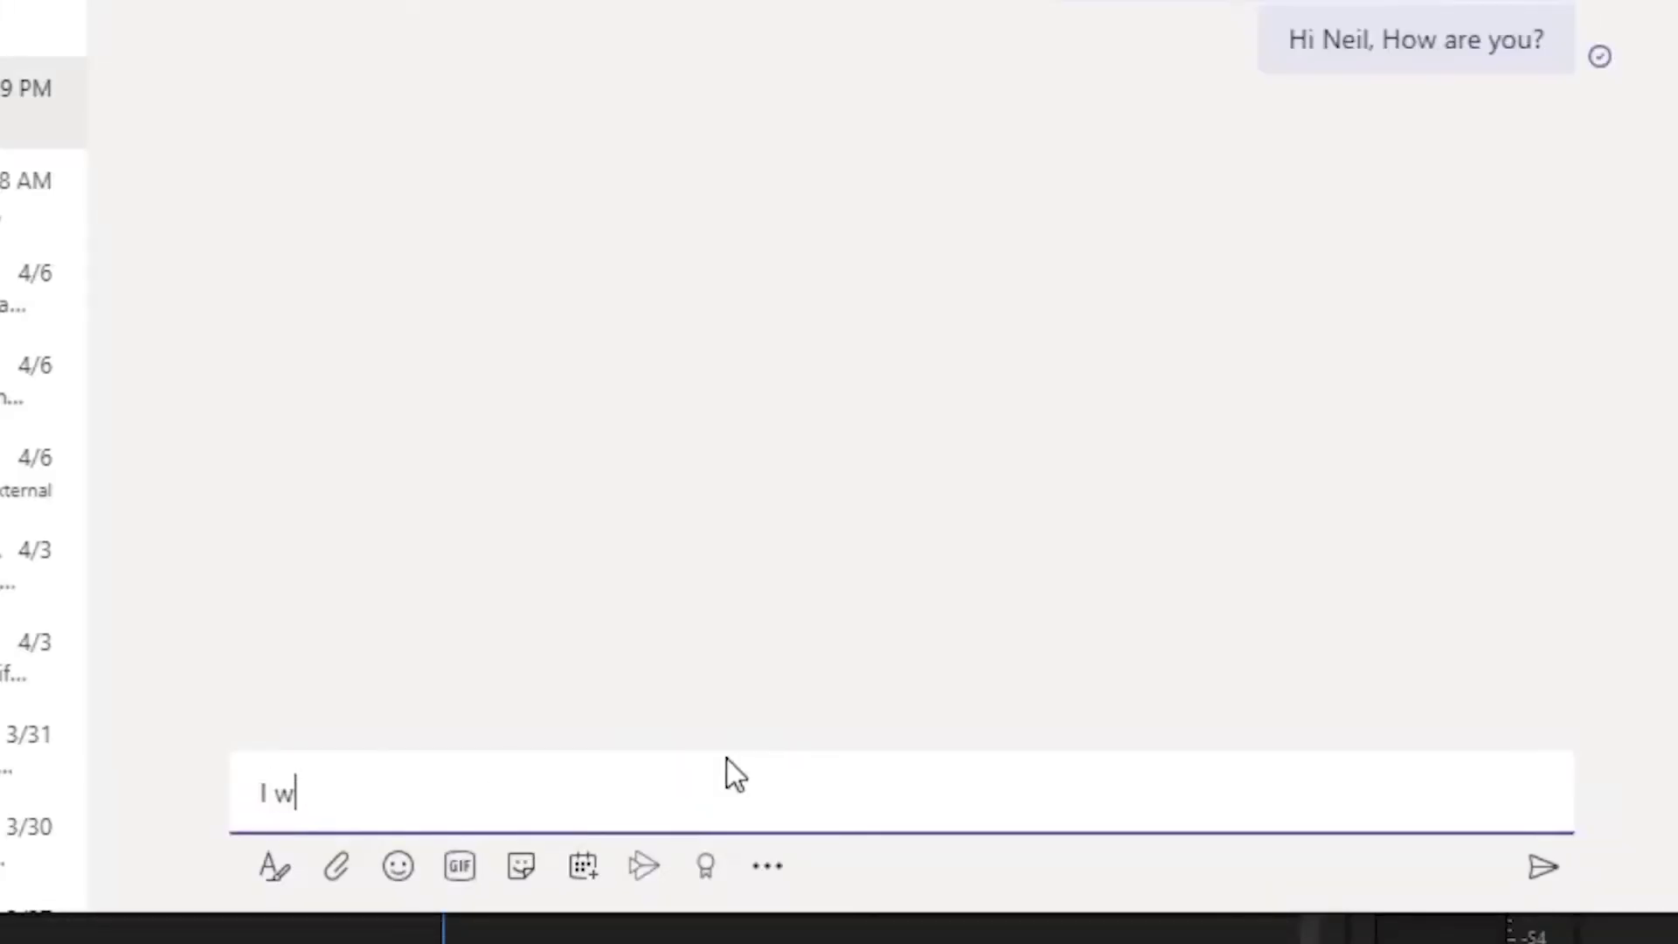
type("as just wondering how yo")
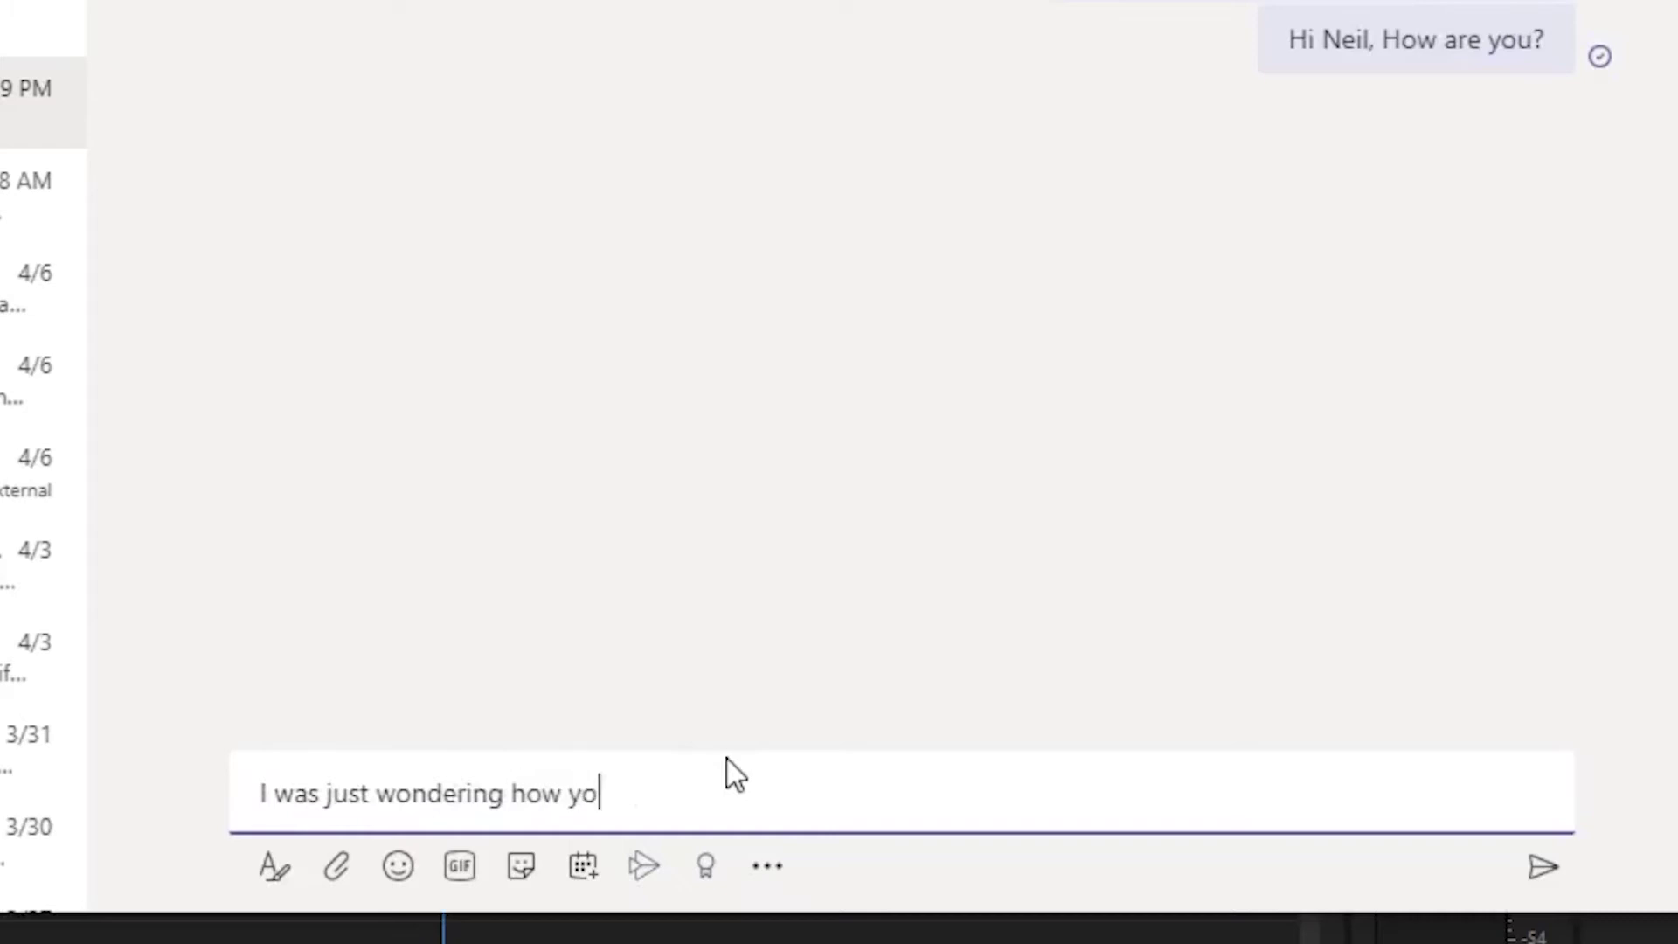
type("u were getting on with the updated ")
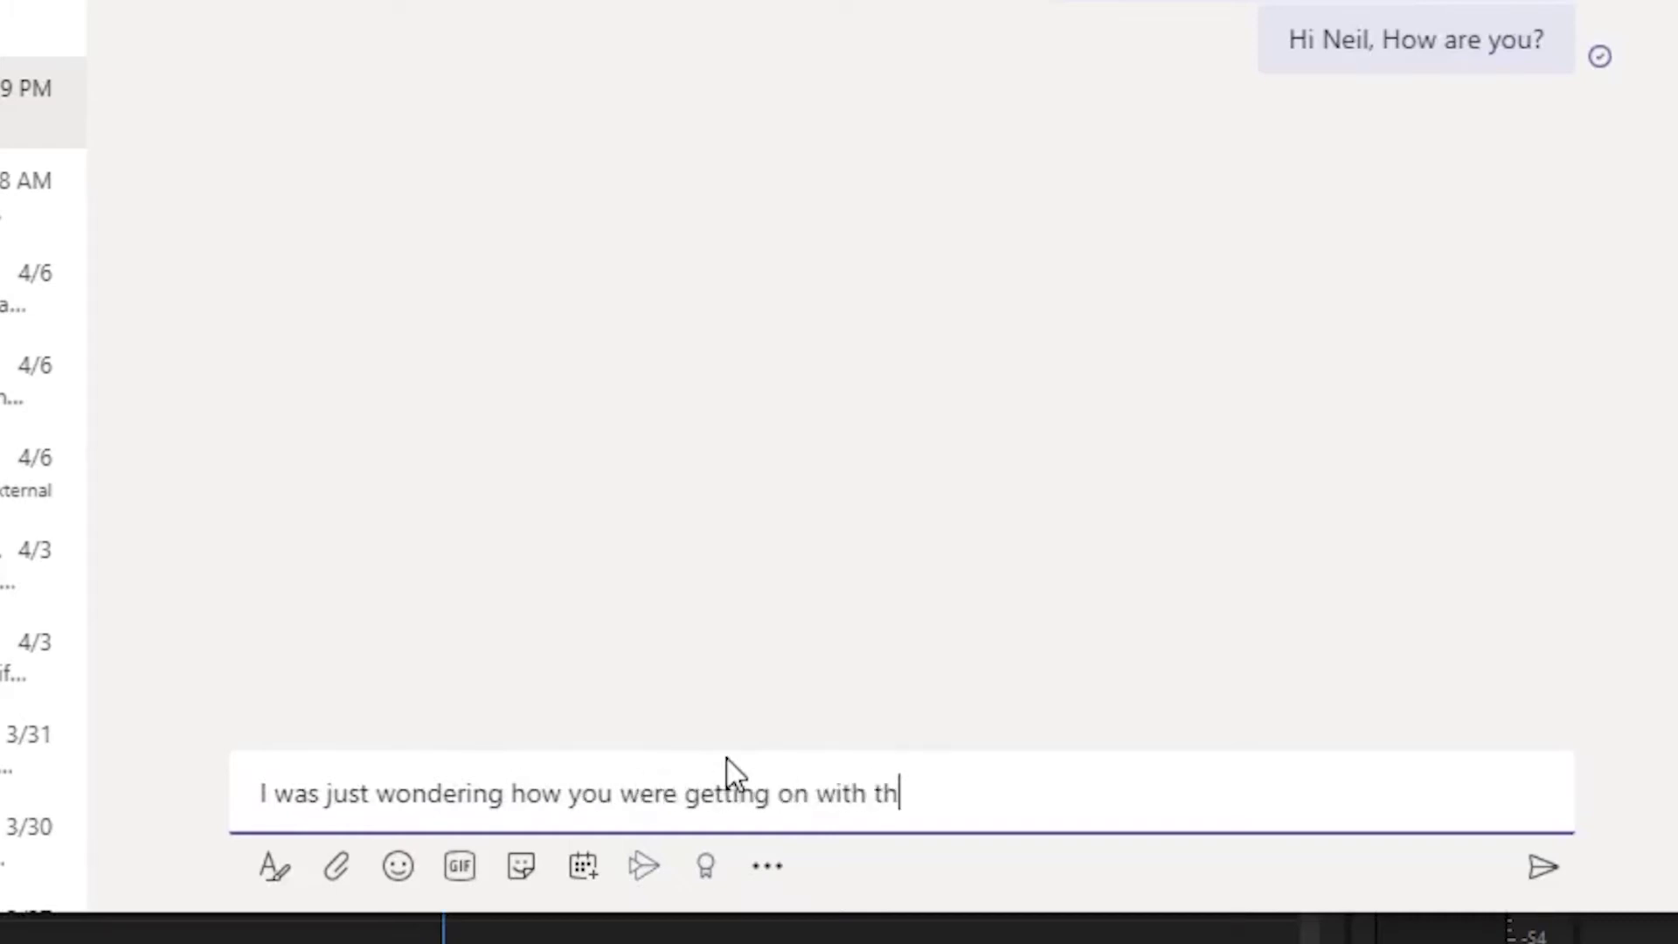
type("project plan?")
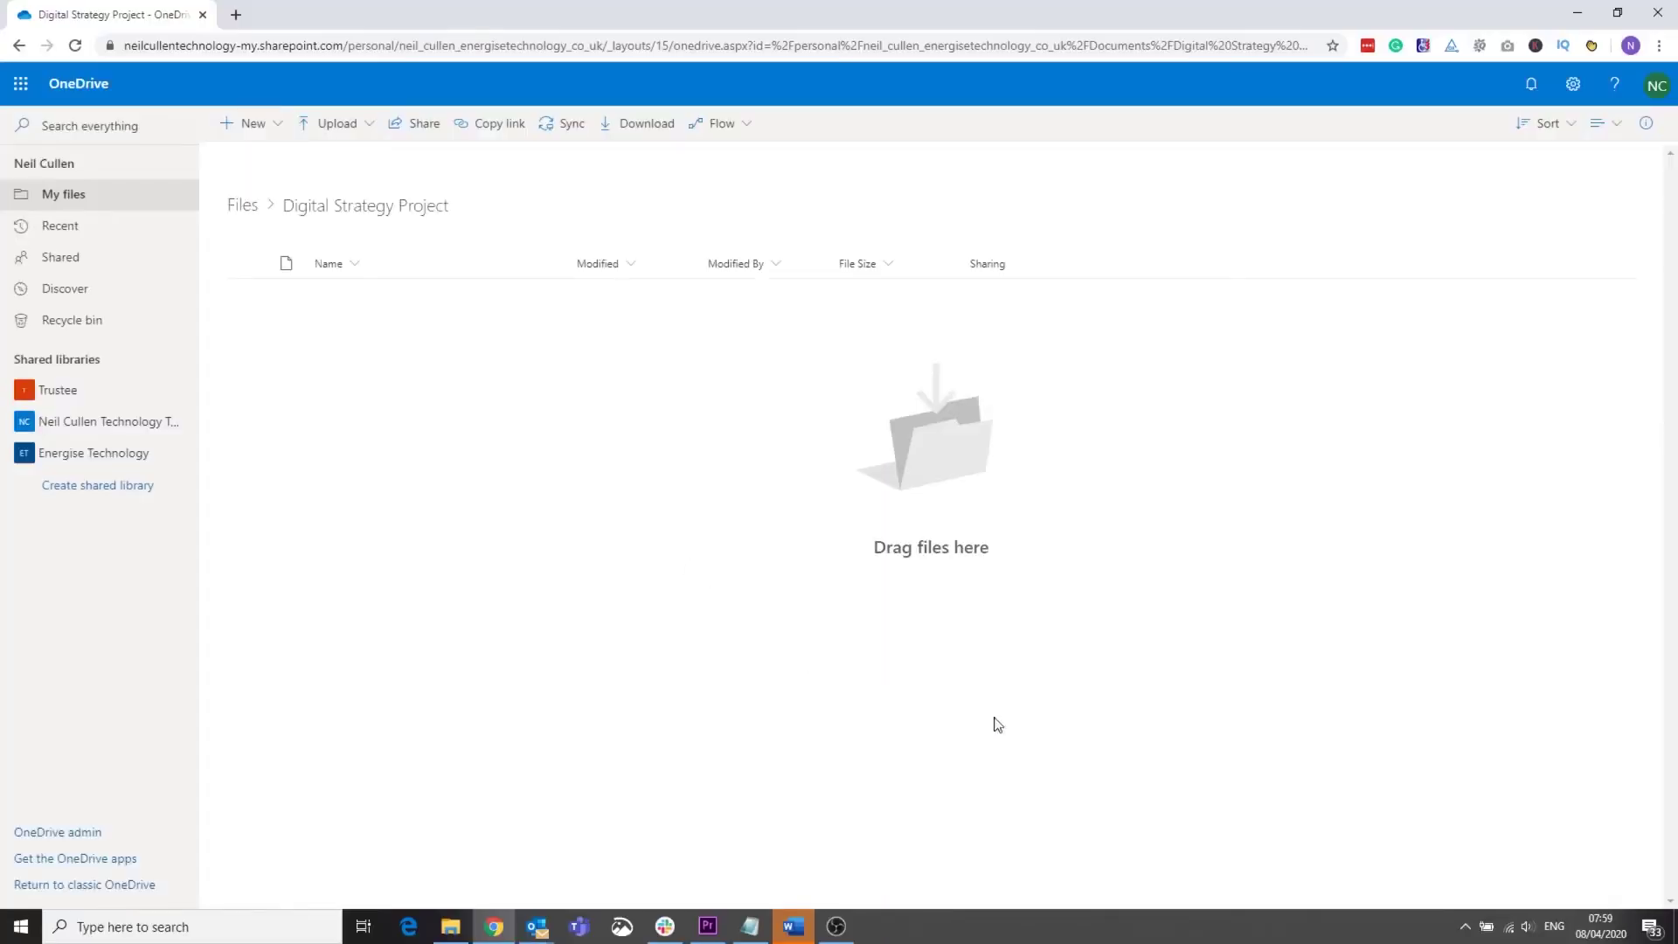
Step: Create a new folder named 'Digital Strategy Plan'
left_click(230, 130)
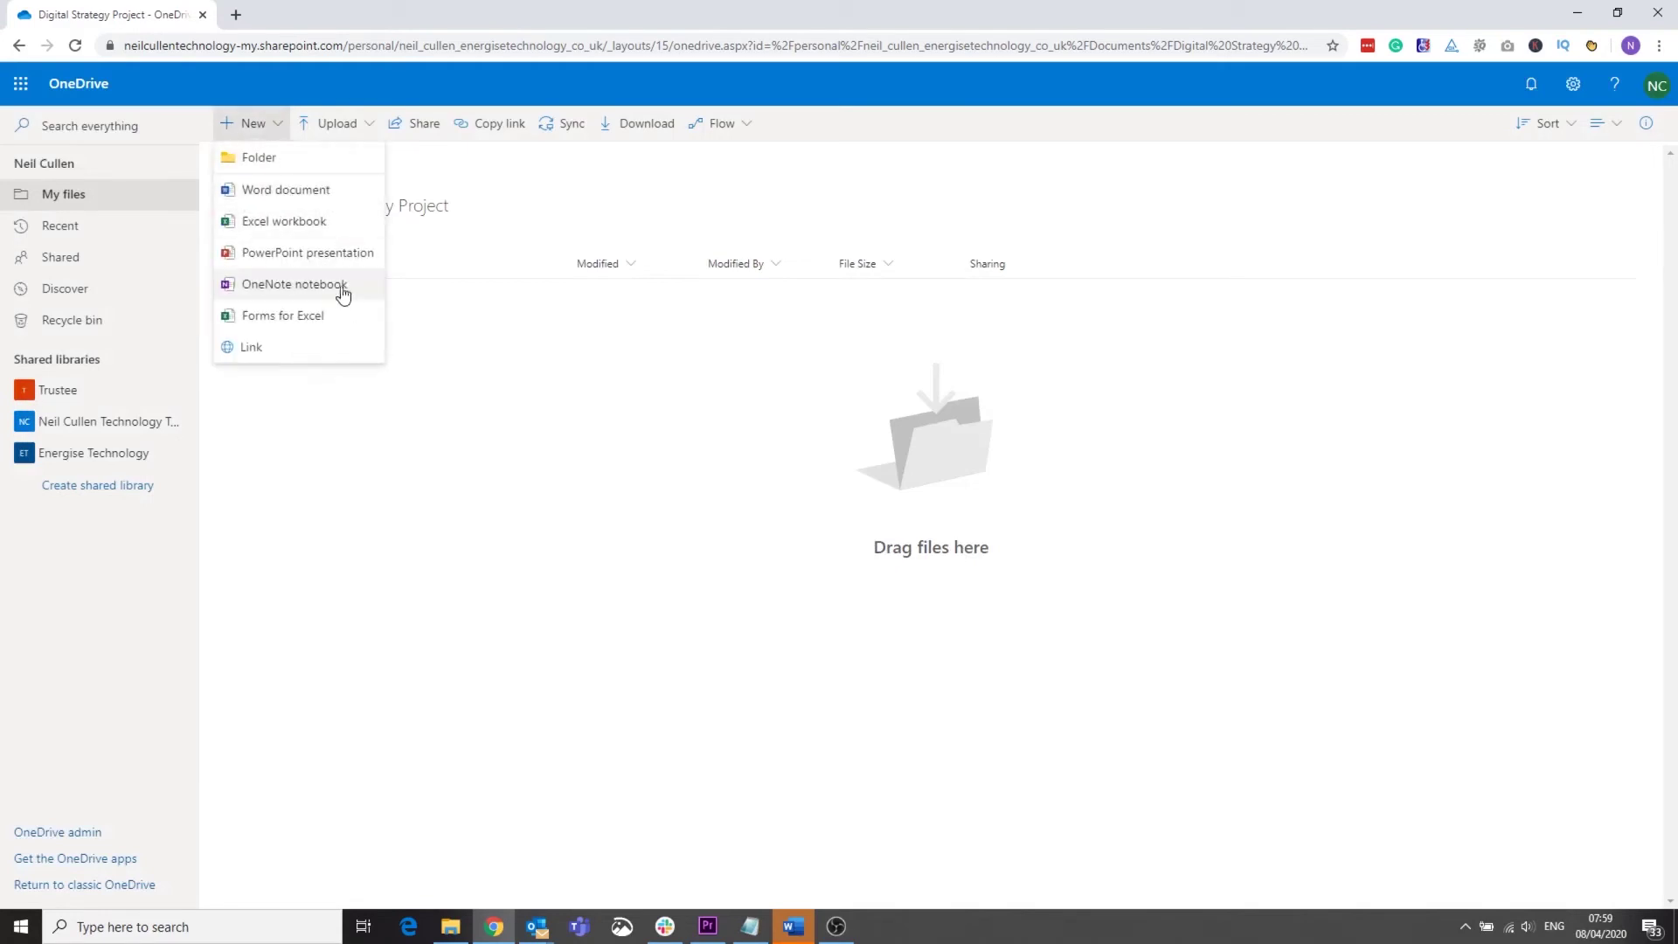
left_click(314, 158)
type("Digital")
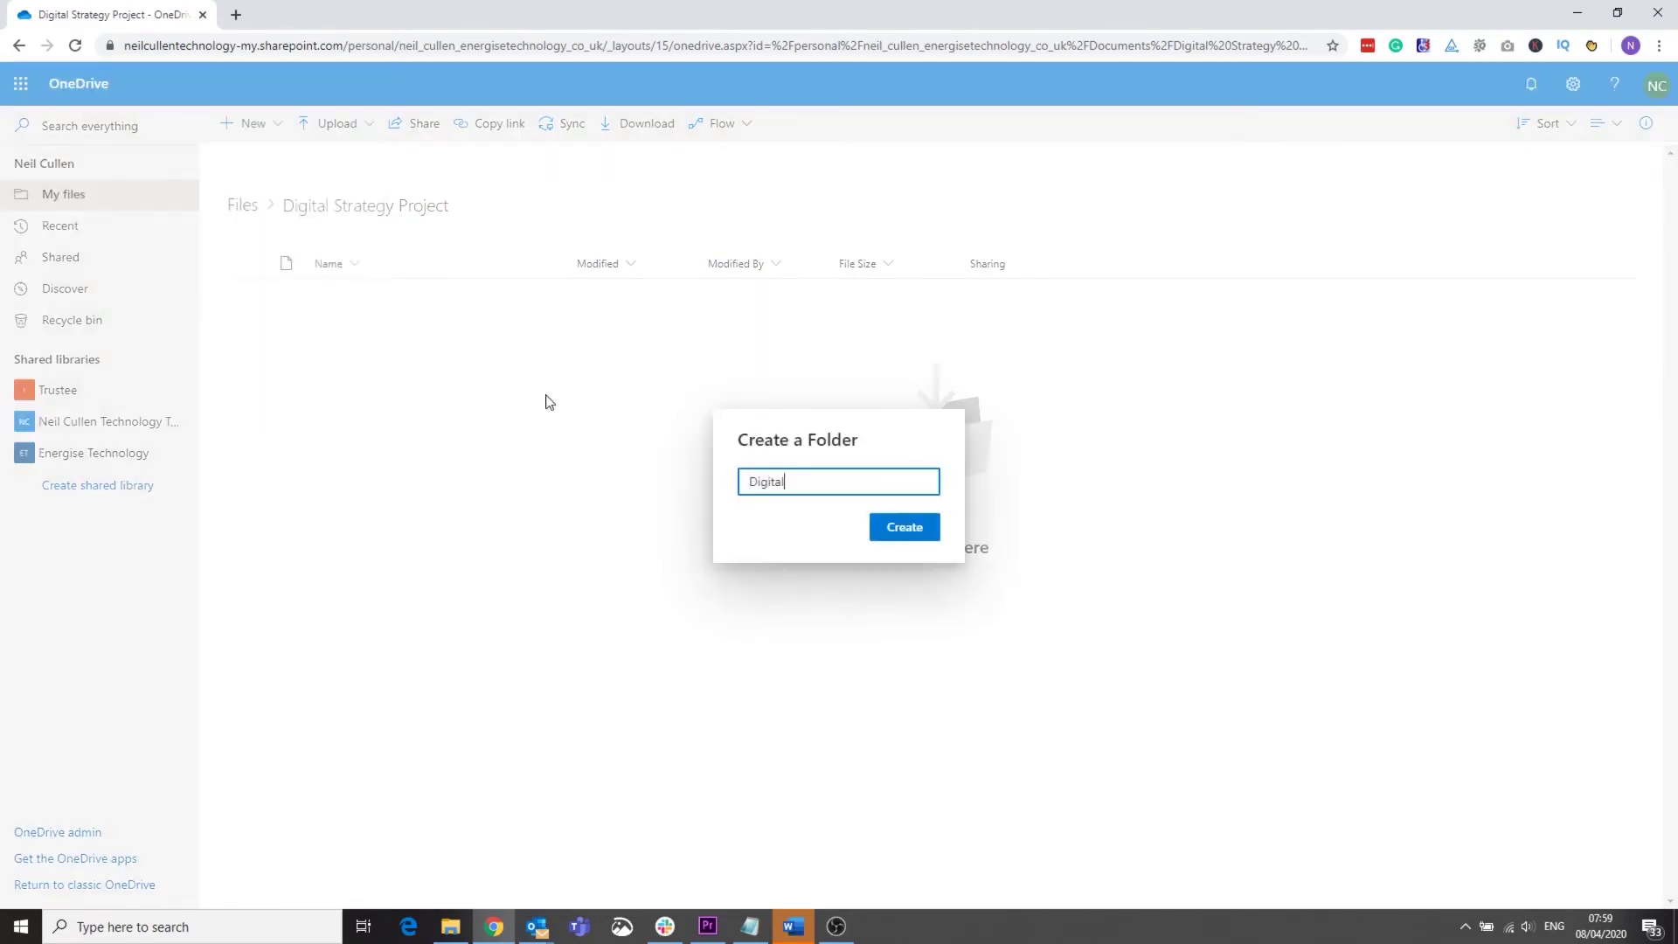
type(" Strategy Plan")
key("Return")
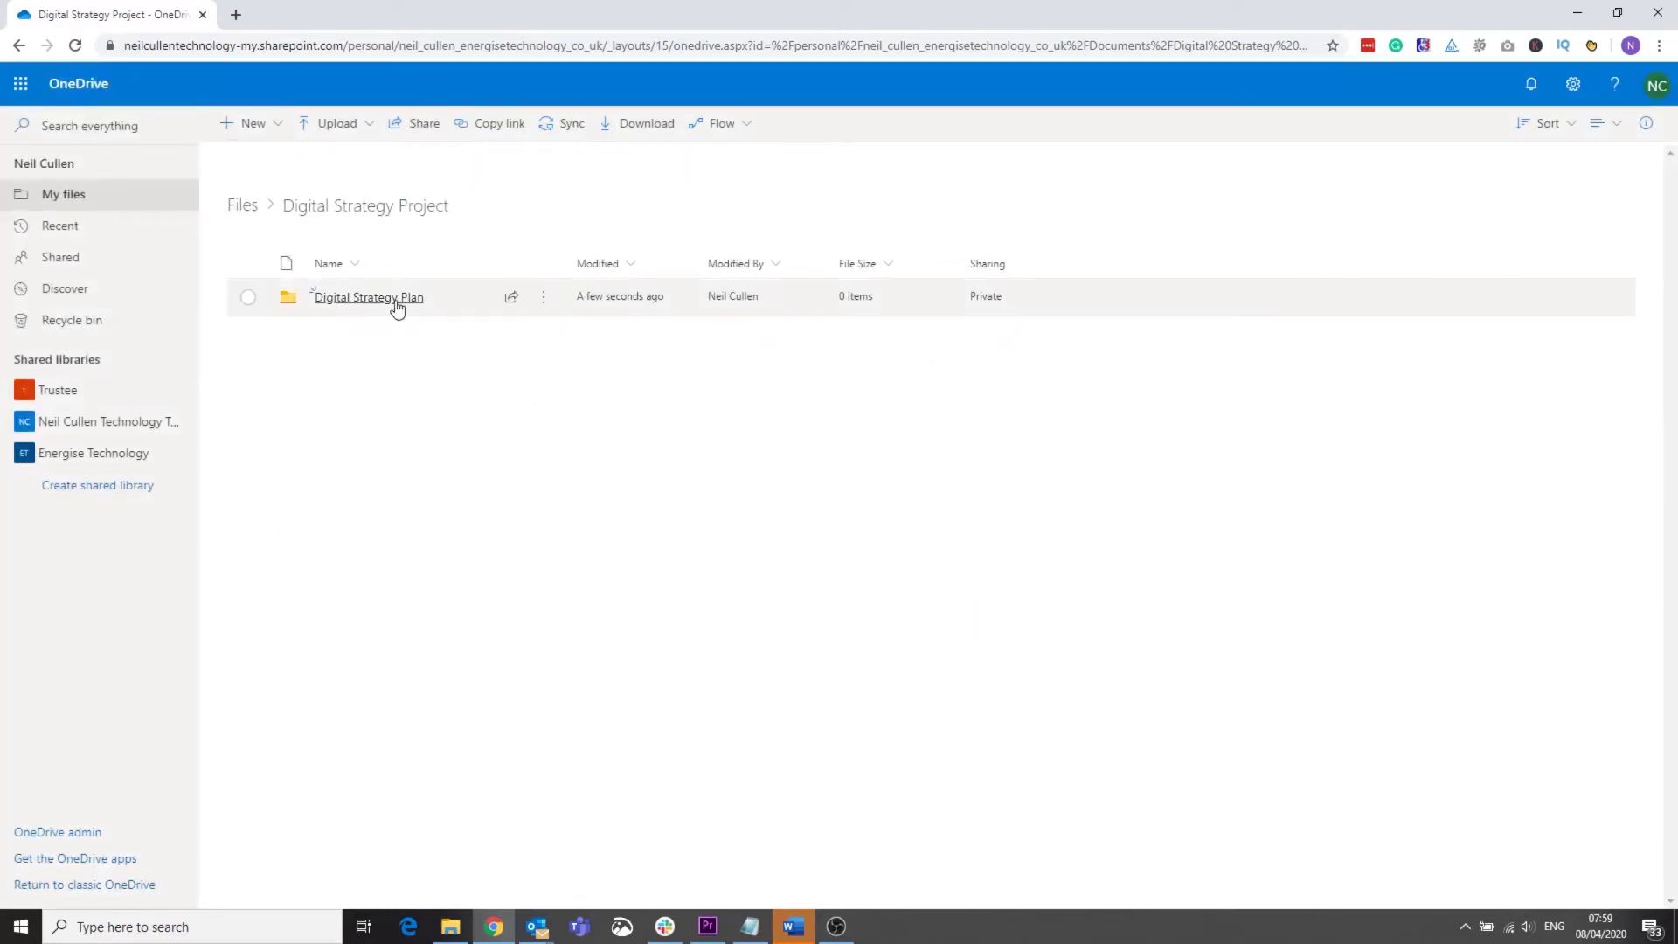
Step: Upload Digital Strategy Plan.docx and Digital Strategy.docx into the new folder
left_click(396, 302)
left_click(450, 926)
left_click_drag(1371, 375, 591, 487)
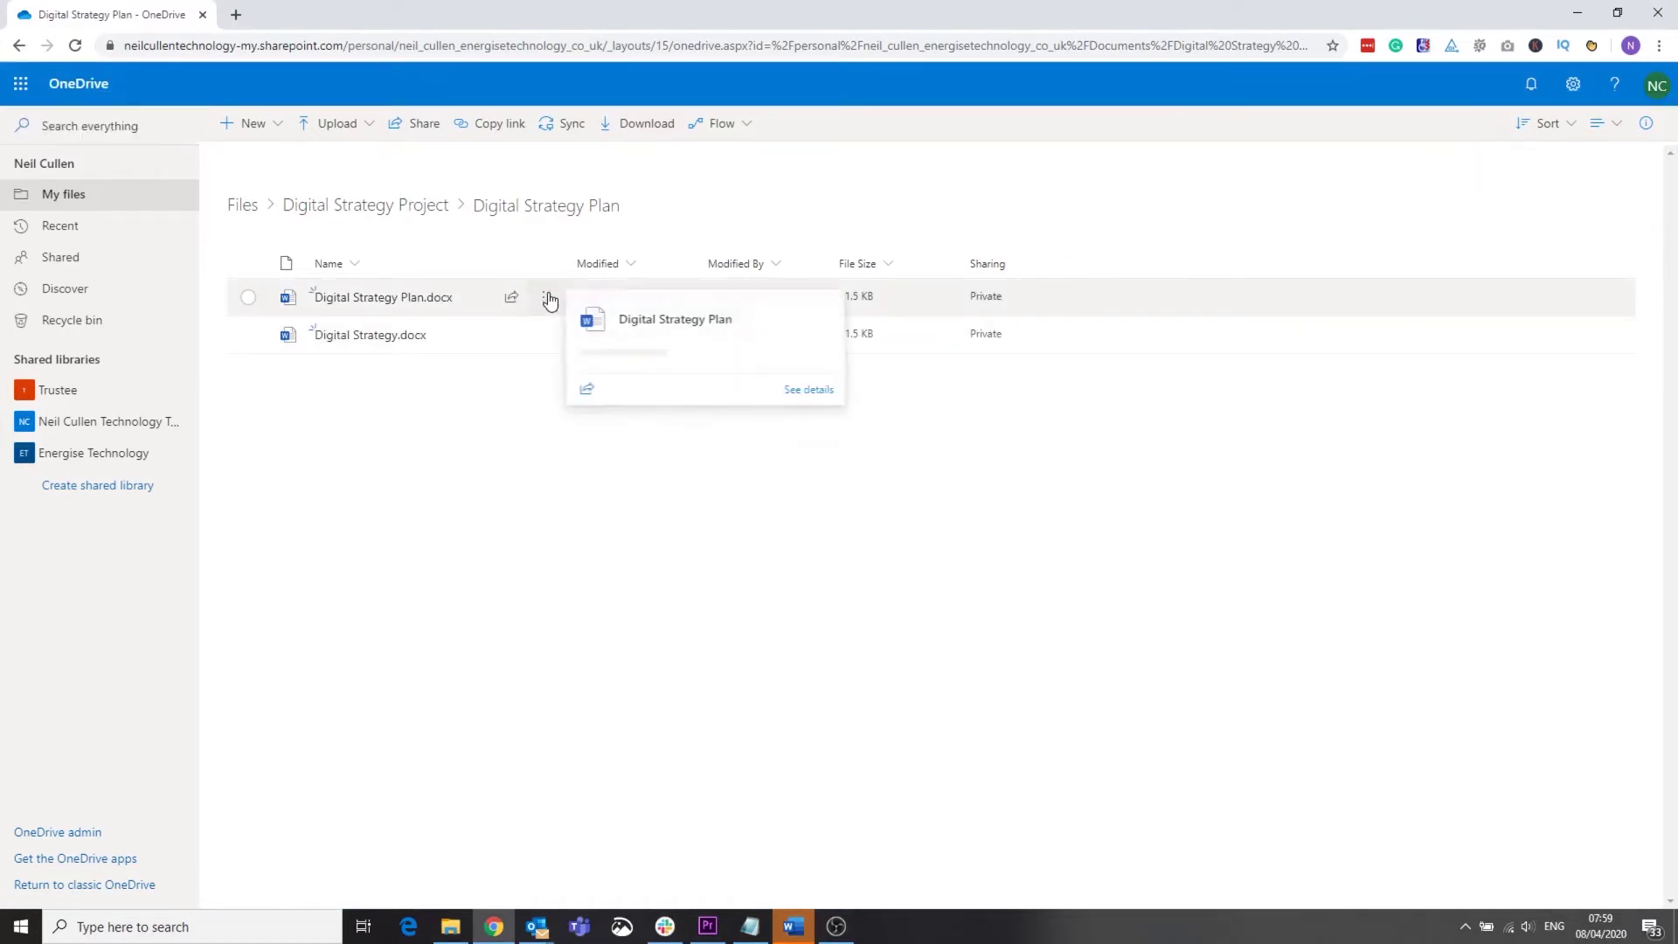
Step: Send an edit link for Digital Strategy Plan.docx to the contact's e-mail address
left_click(547, 297)
left_click(584, 359)
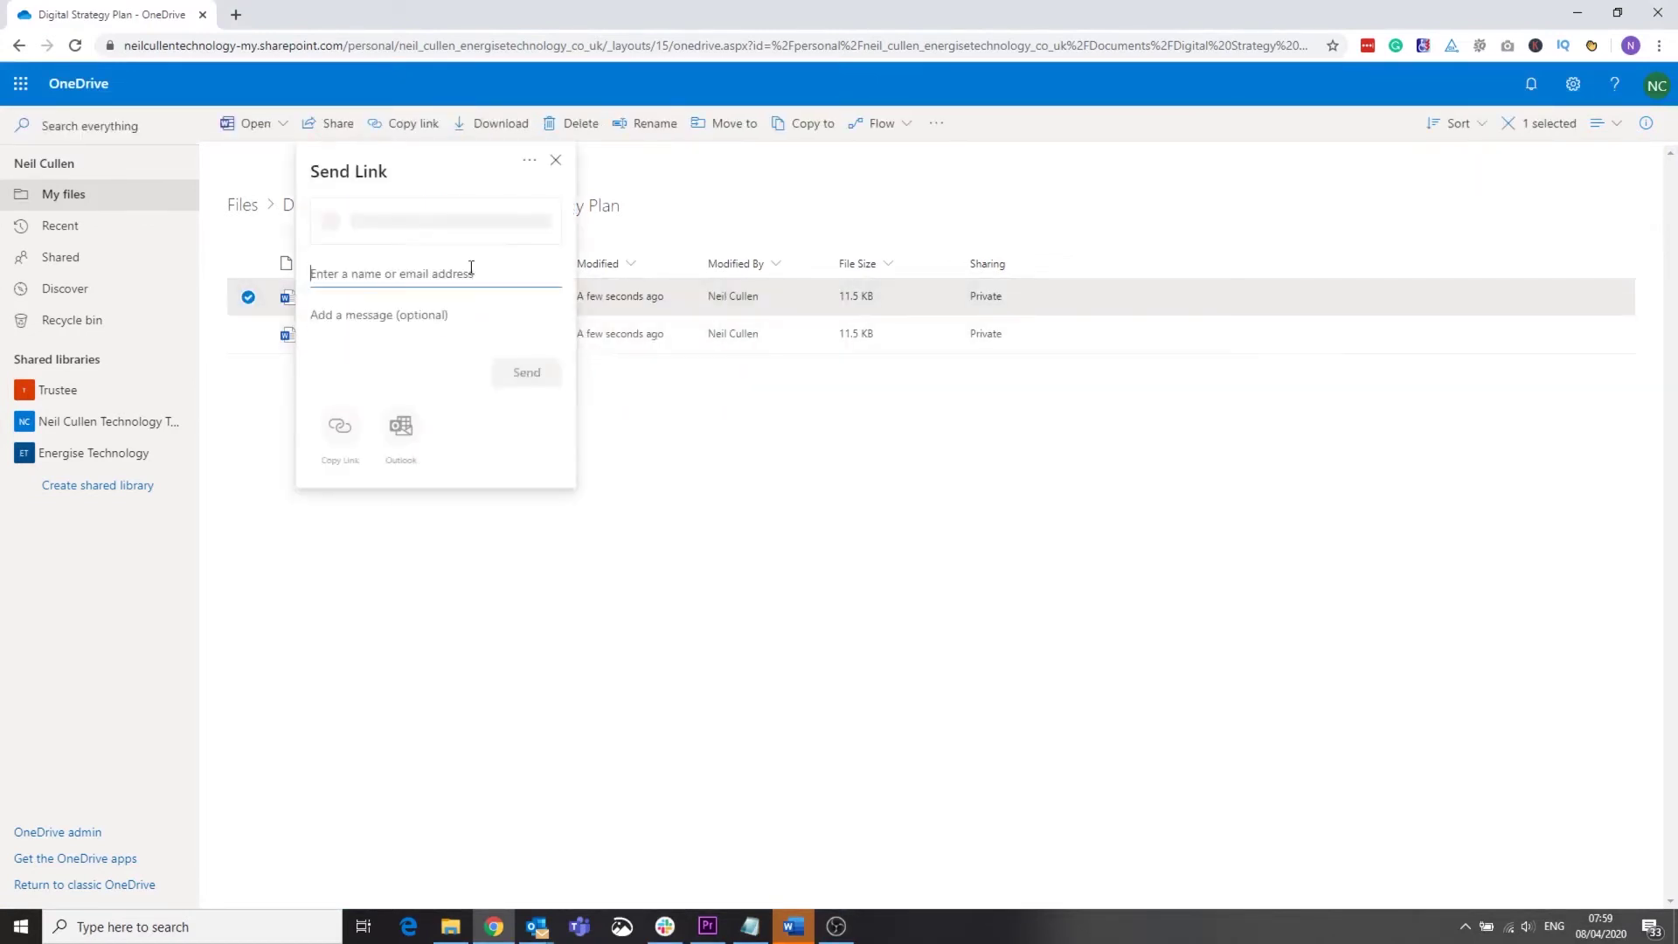
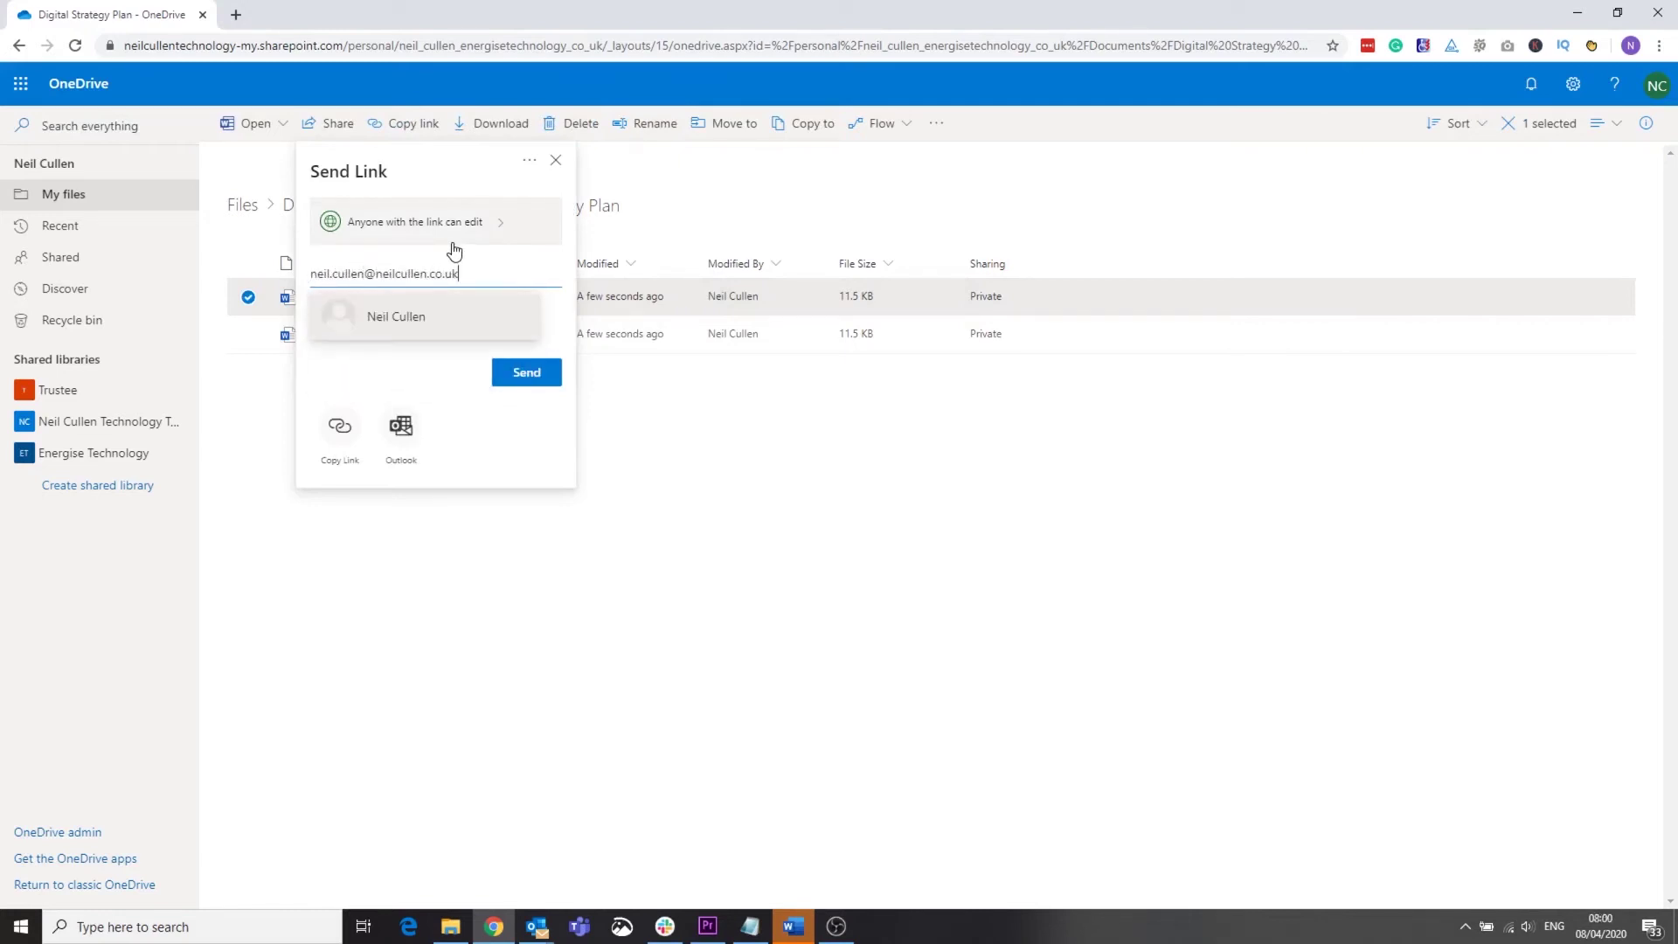
left_click(472, 317)
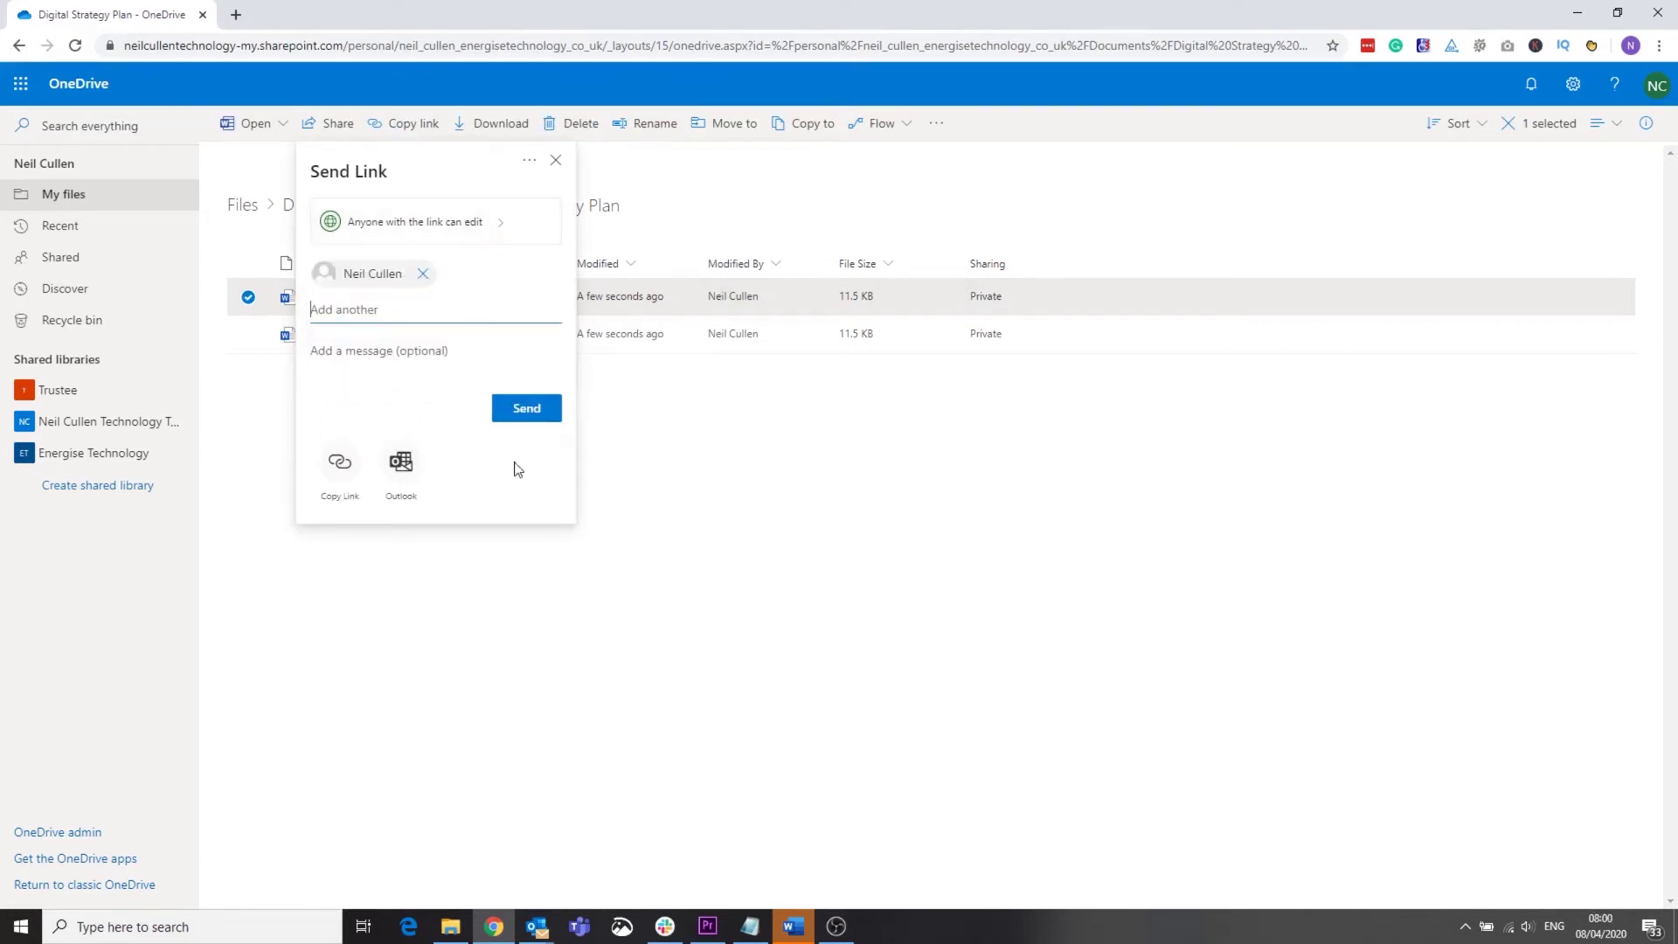
left_click(524, 415)
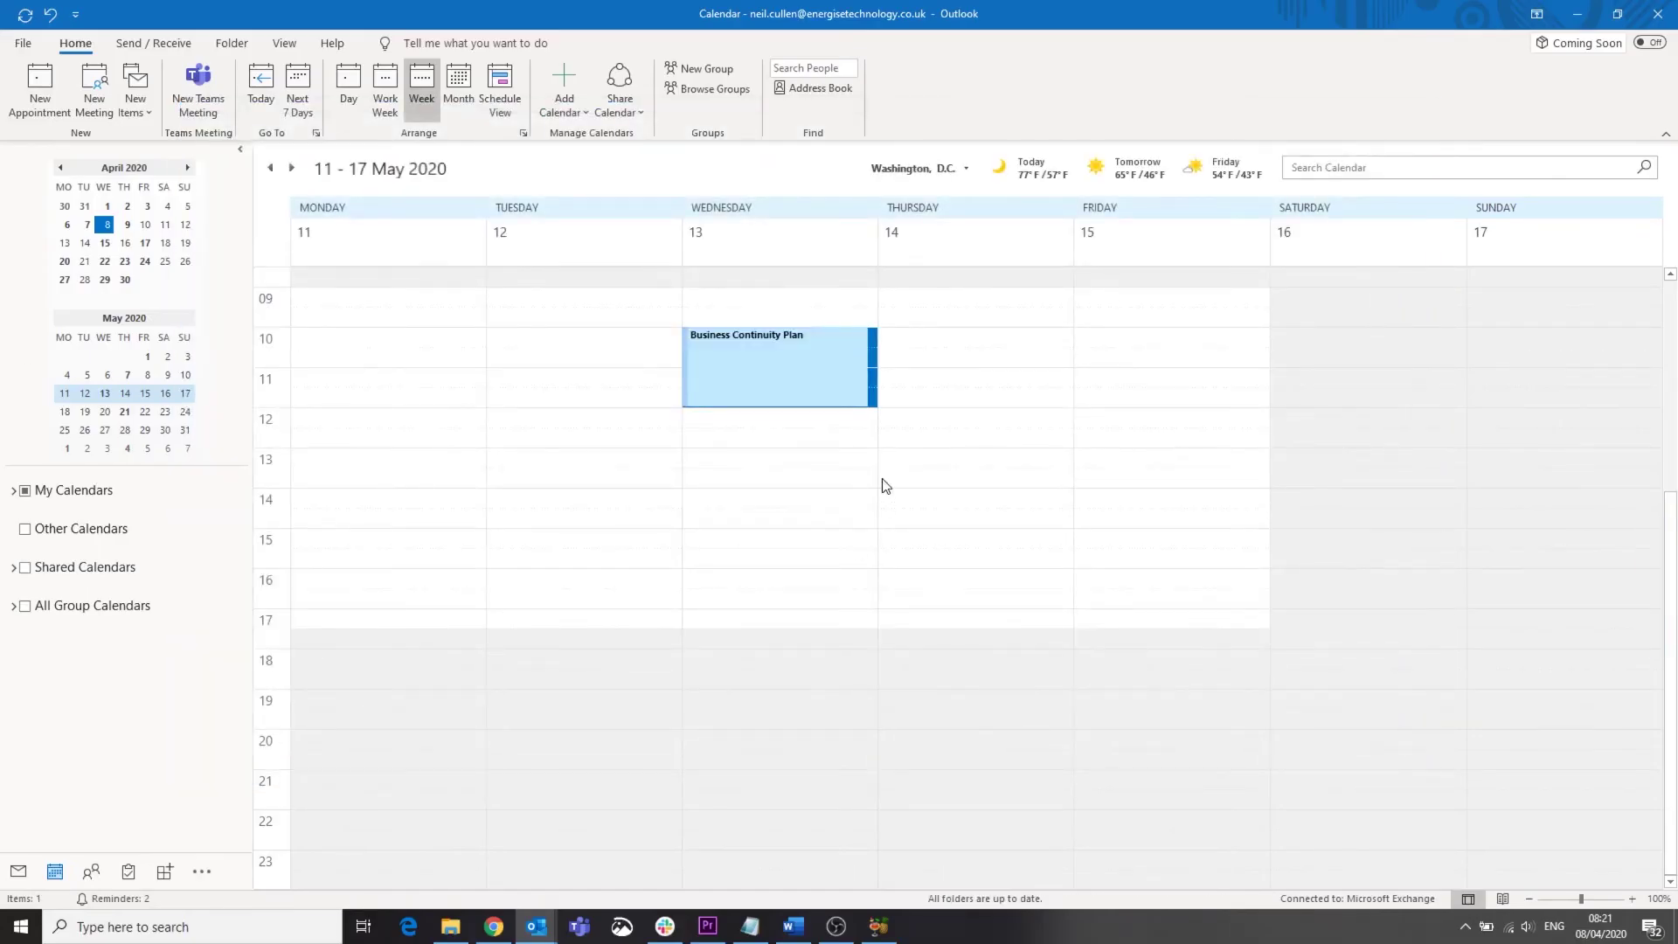
Step: Schedule a Thursday 12:00–14:00 Teams meeting titled 'Trustee Meeting' and send the invitation
left_click_drag(970, 420, 973, 479)
right_click(975, 479)
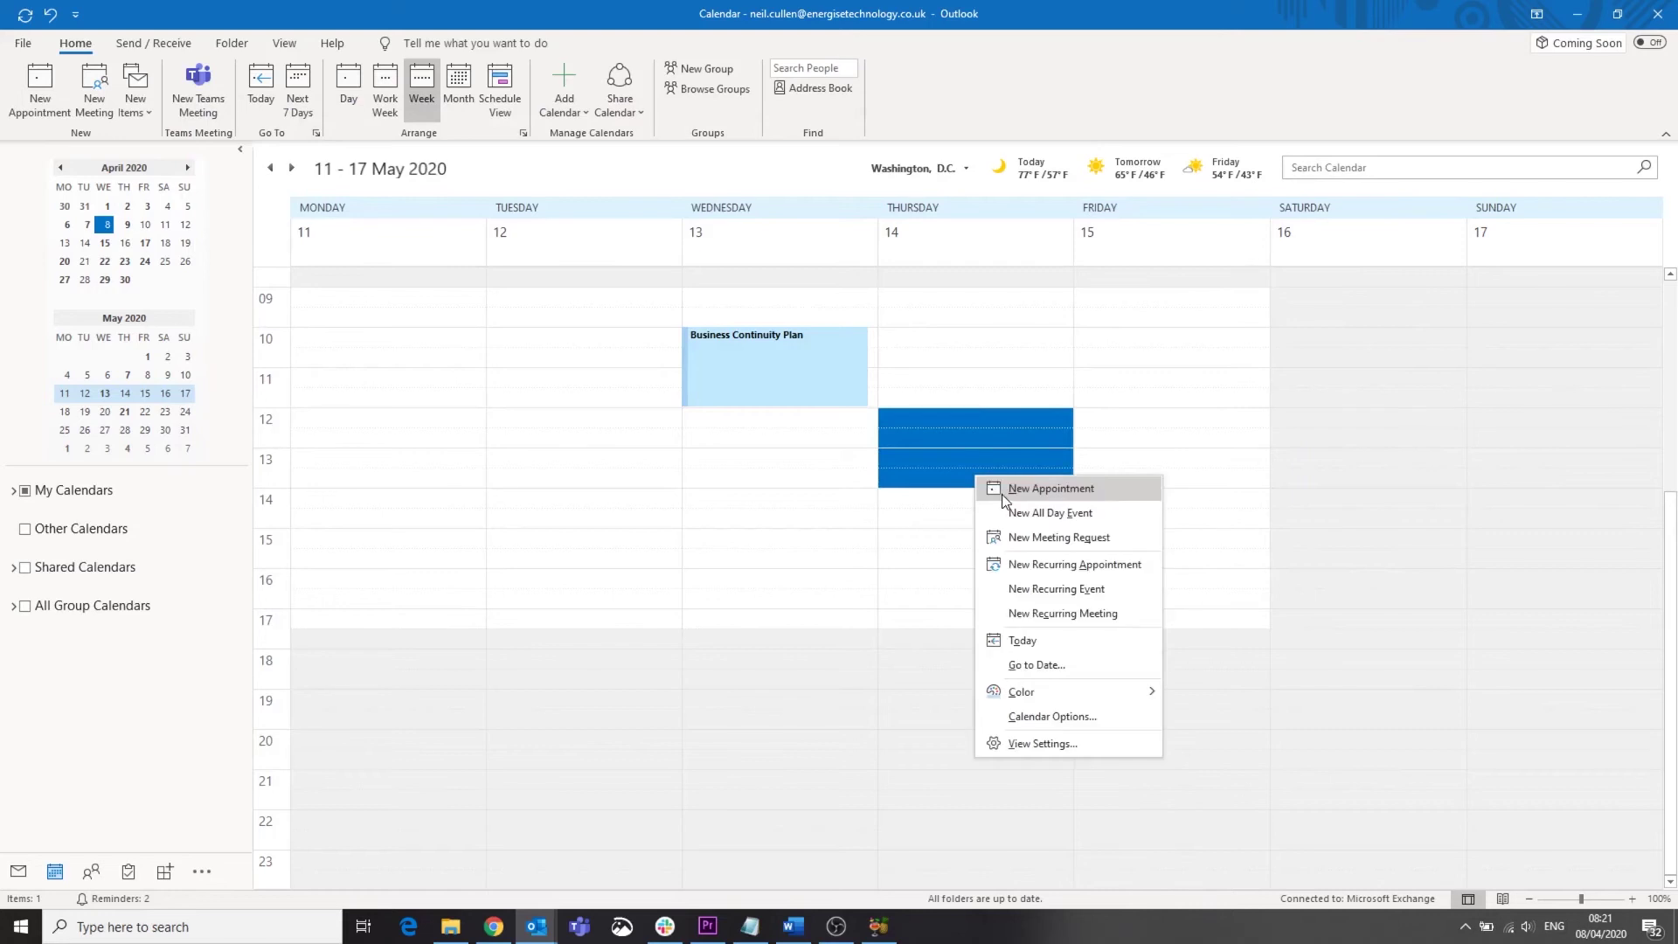
left_click(1005, 536)
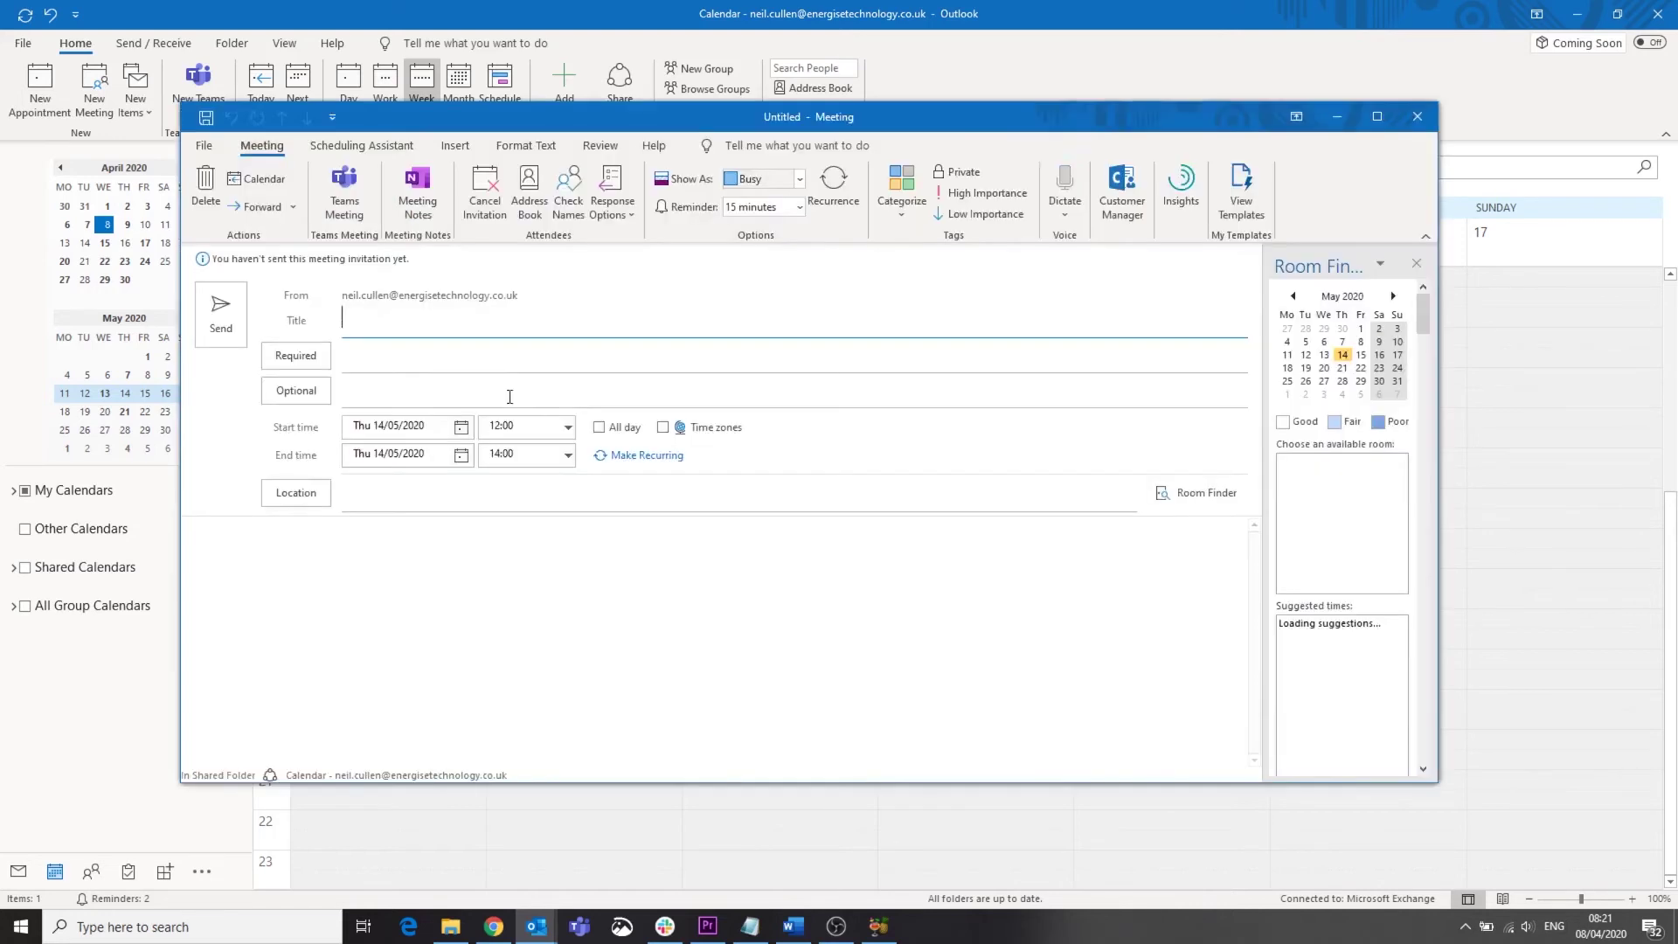
left_click(346, 192)
type("Trustee Meeti")
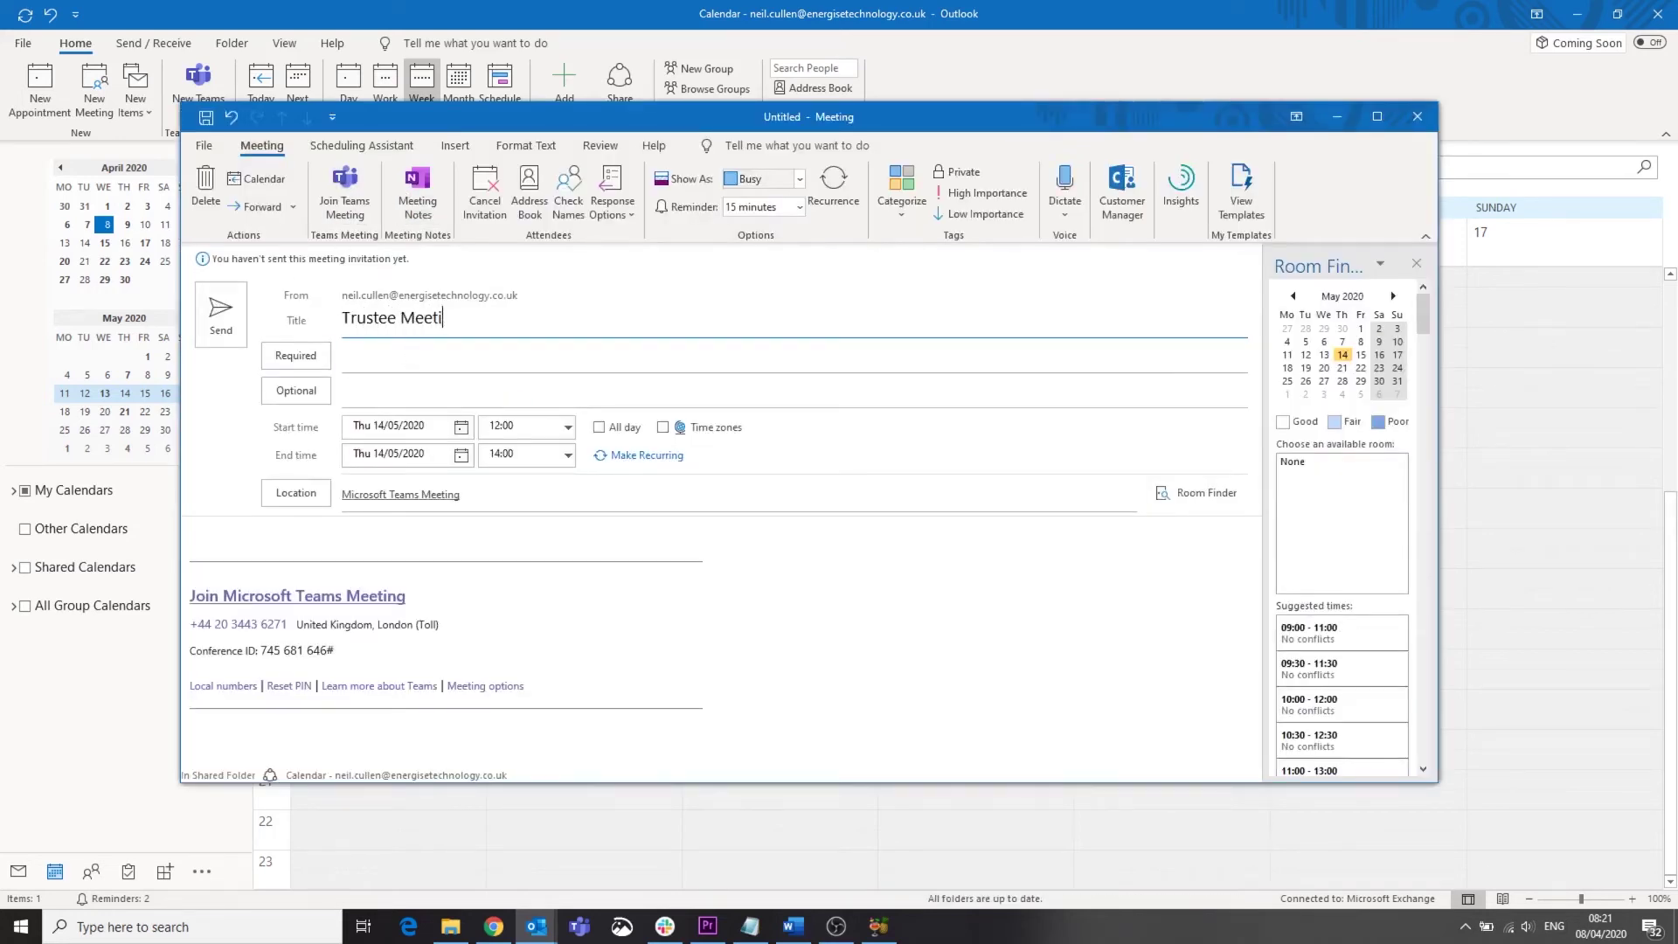
type("ng")
left_click(223, 316)
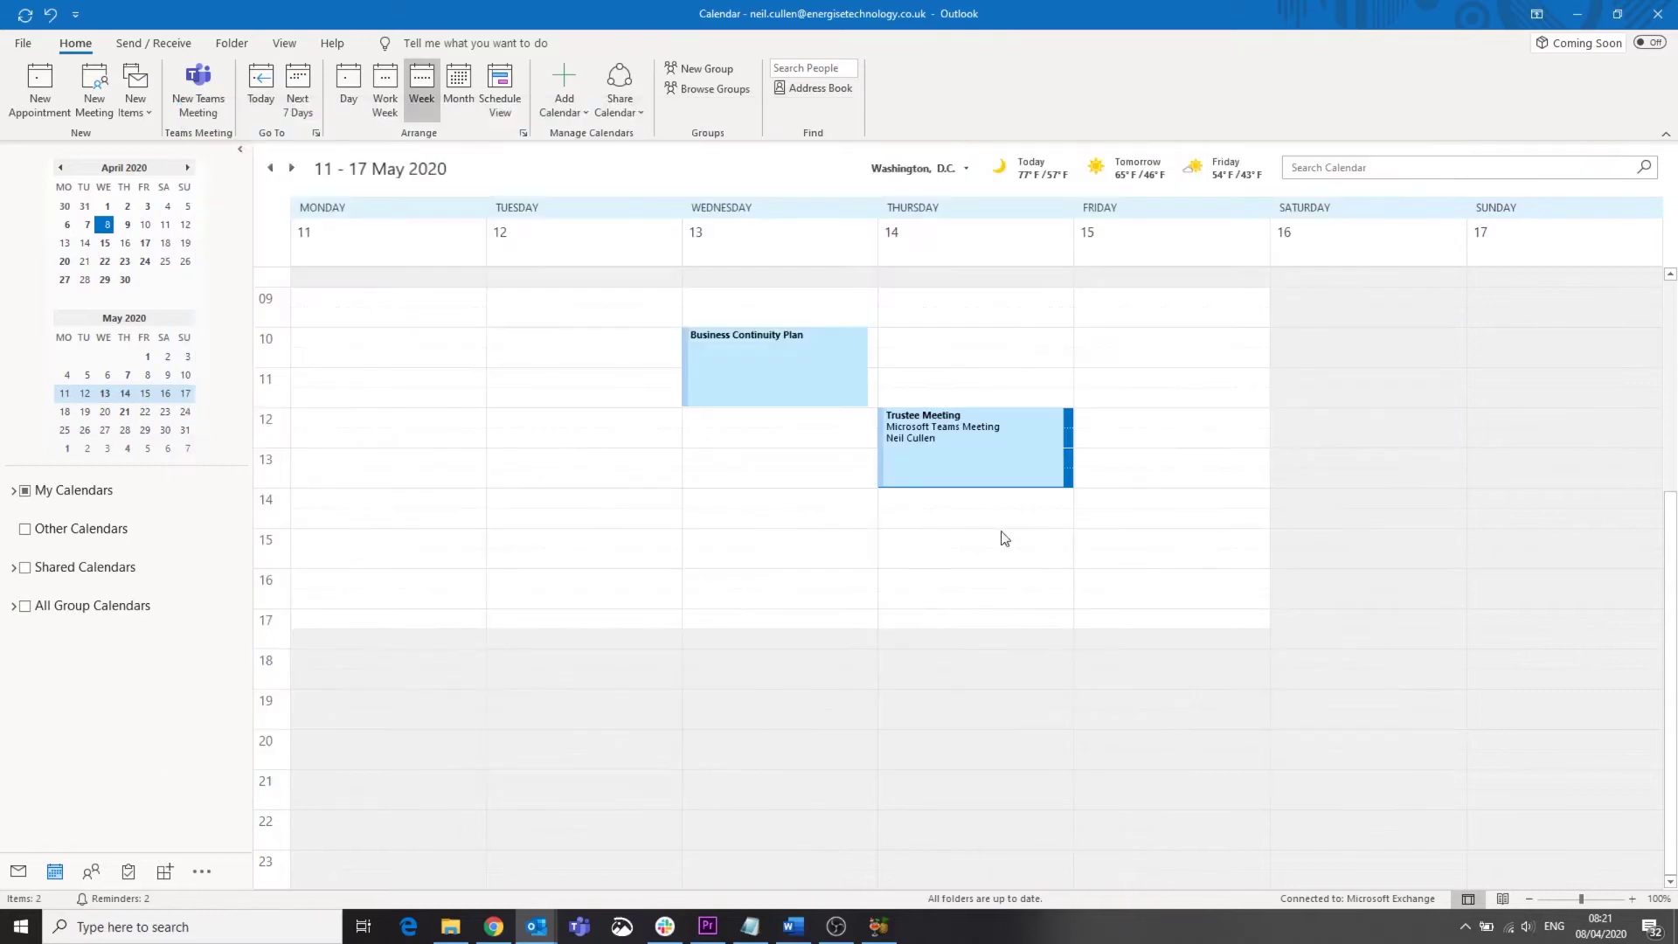
left_click(839, 518)
Step: Add a High-priority task 'Write Business Continuity Plan' and save it
left_click(127, 871)
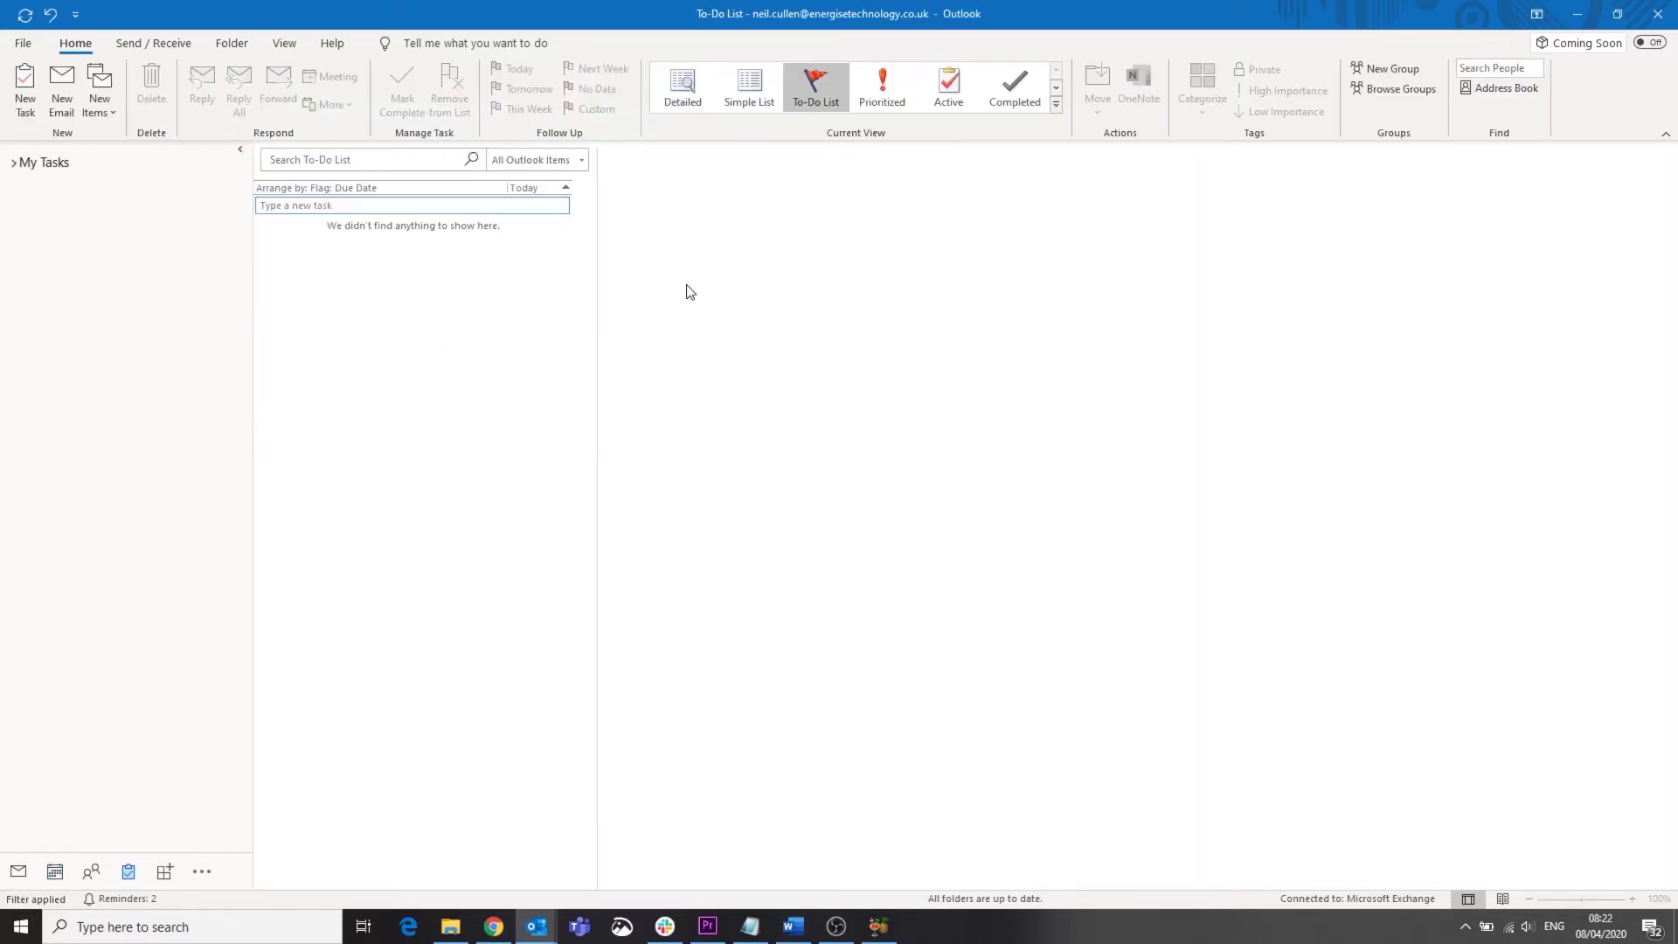
right_click(556, 325)
left_click(591, 347)
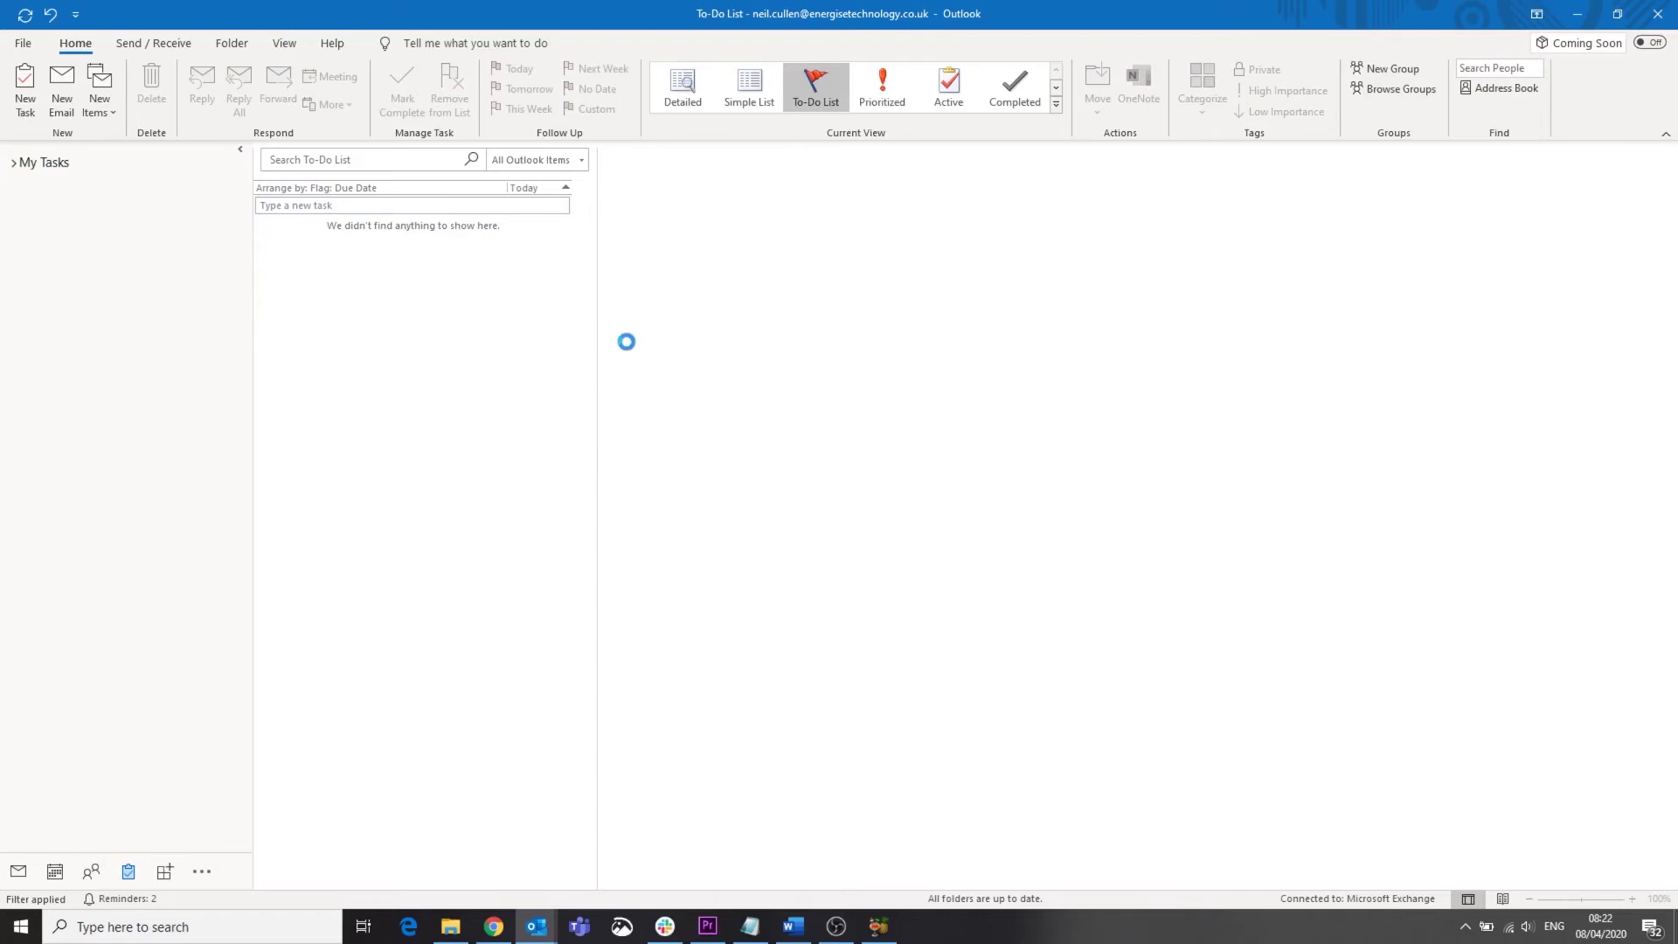
type("Write")
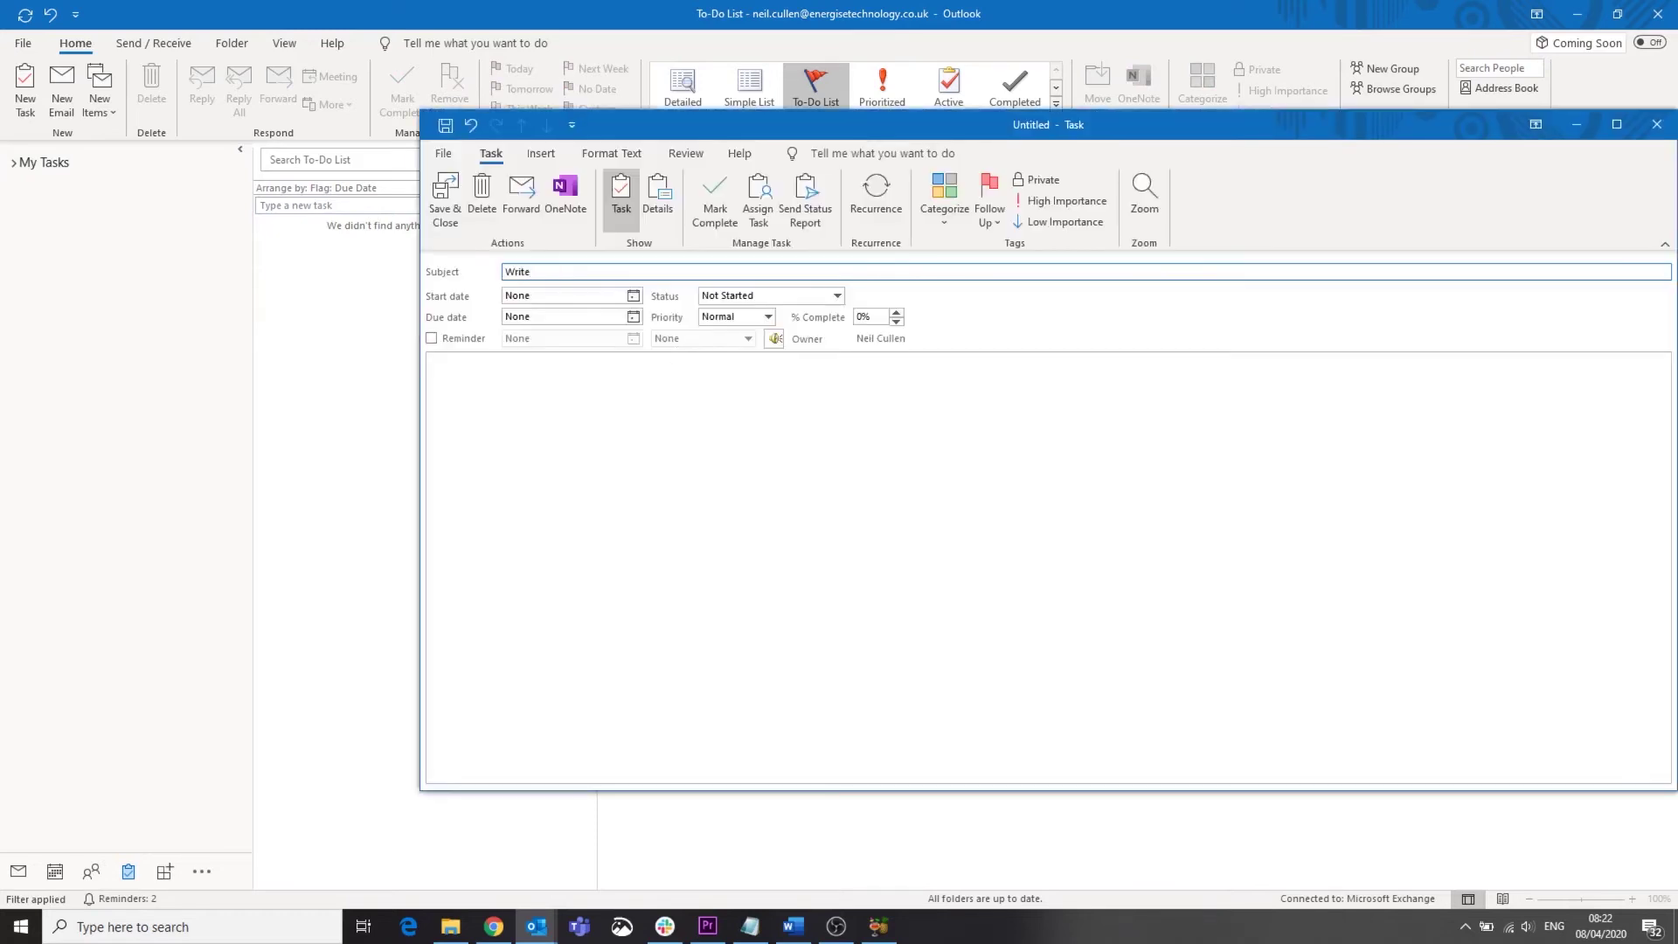
type(" Business Continuity Plan")
left_click(767, 316)
left_click(716, 360)
left_click(445, 196)
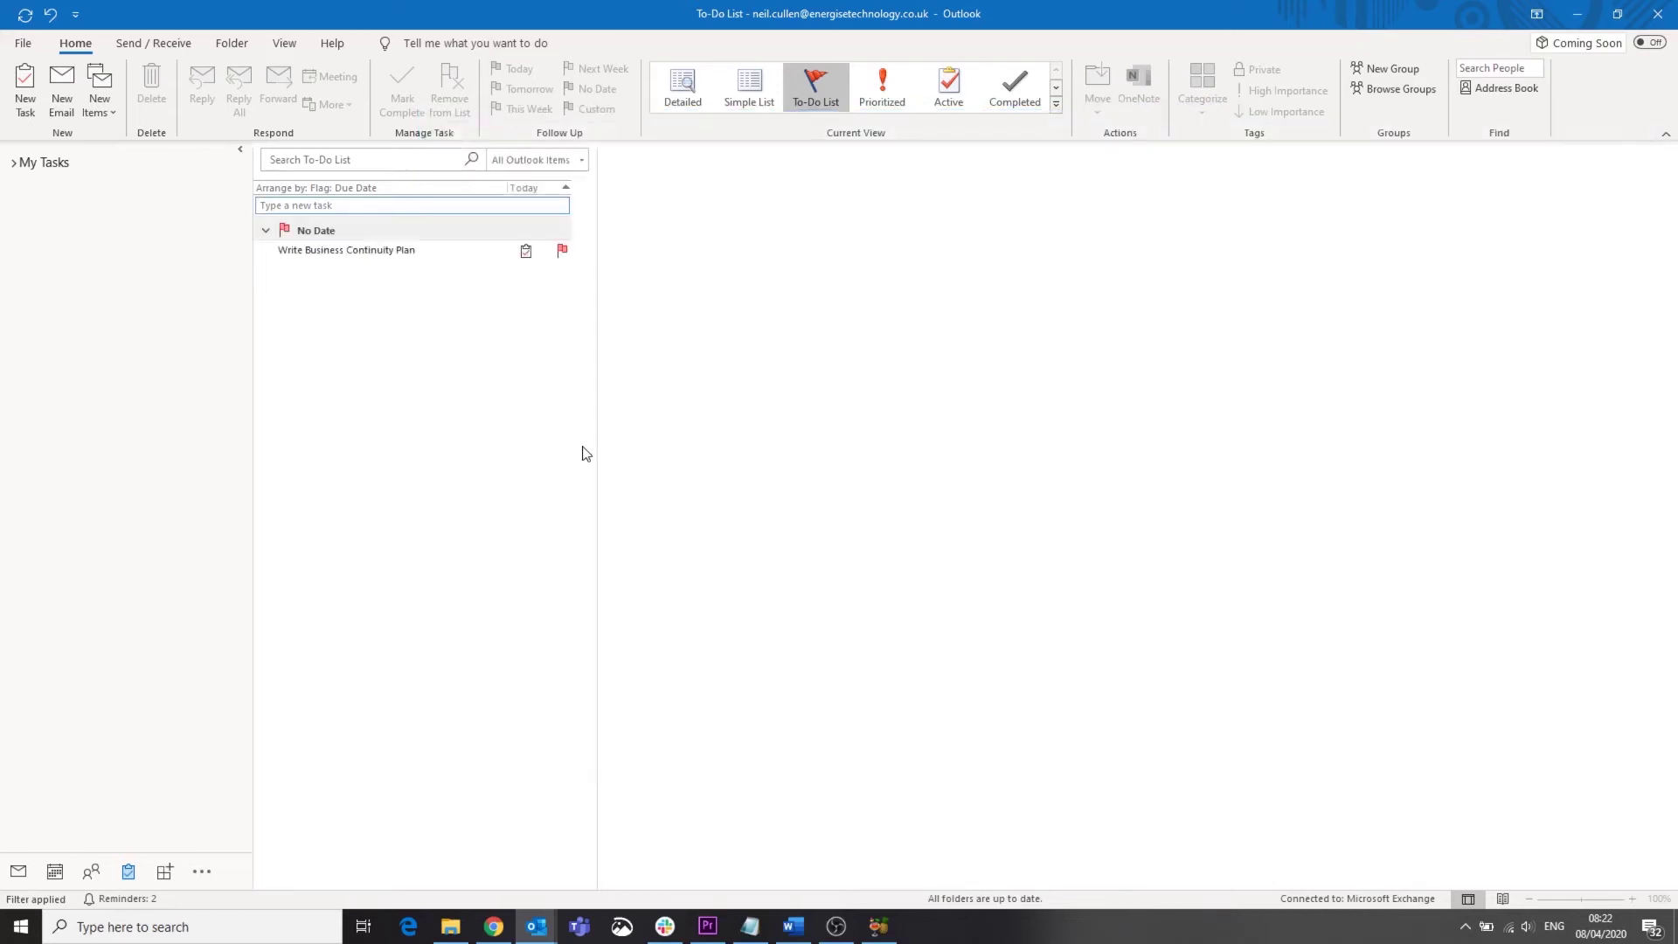
left_click(370, 252)
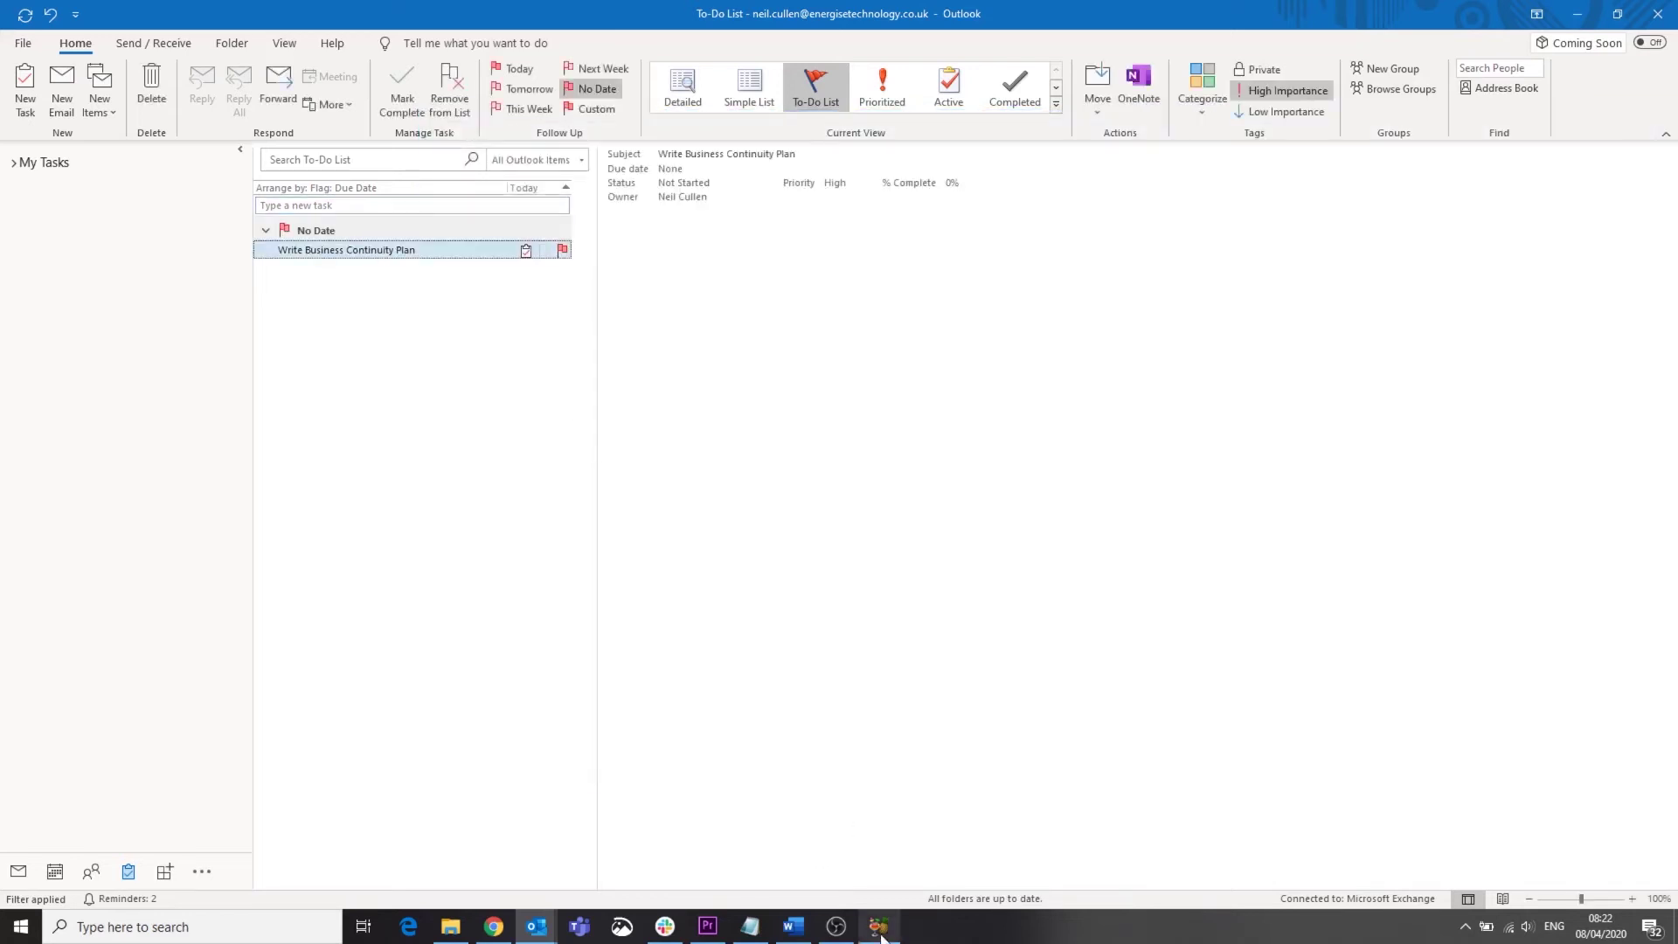
left_click(841, 935)
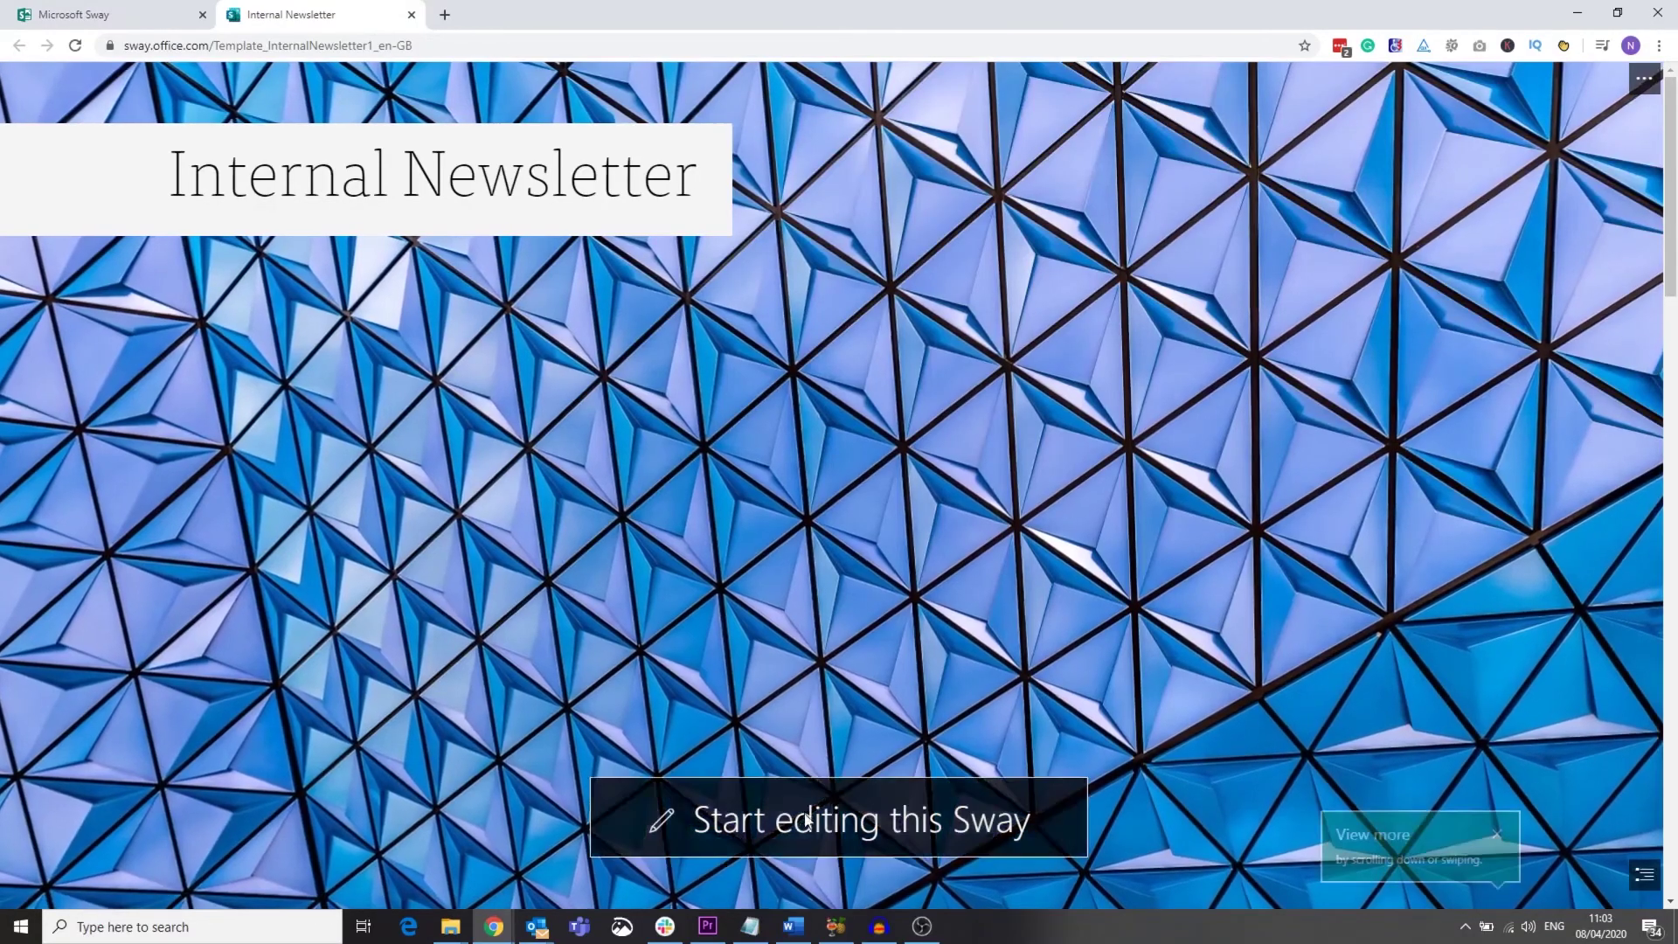
Step: Change the newsletter title from 'Internal Newsletter' to 'Newsletter April 2020'
left_click(817, 817)
double_click(536, 310)
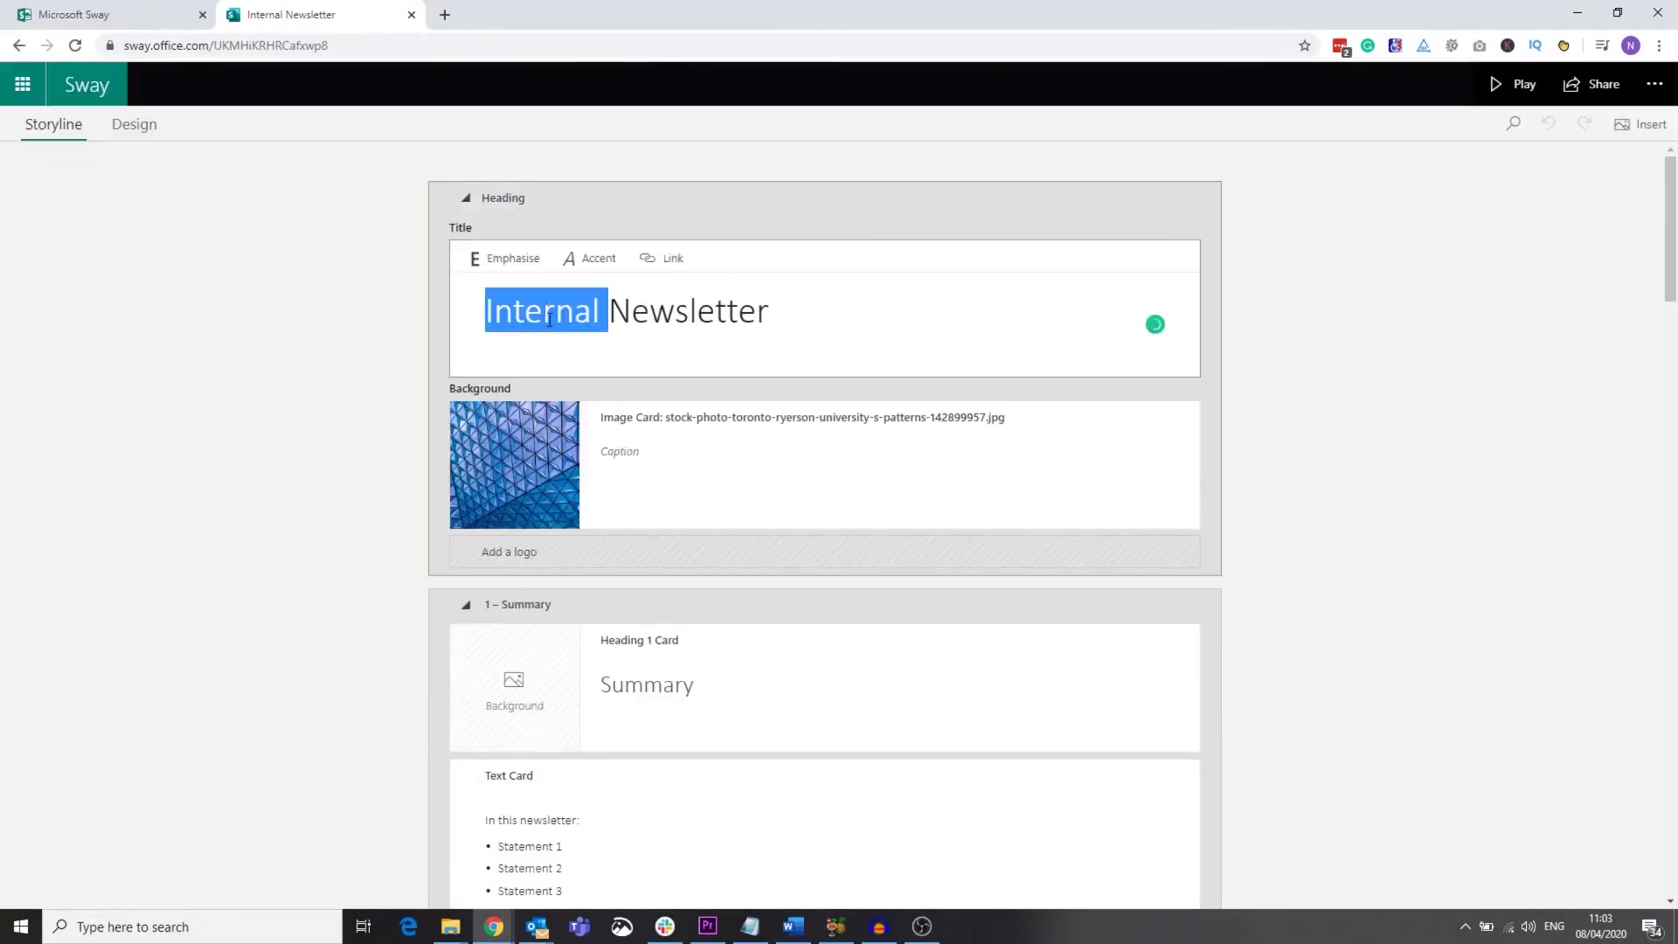
key("BackSpace")
type("A")
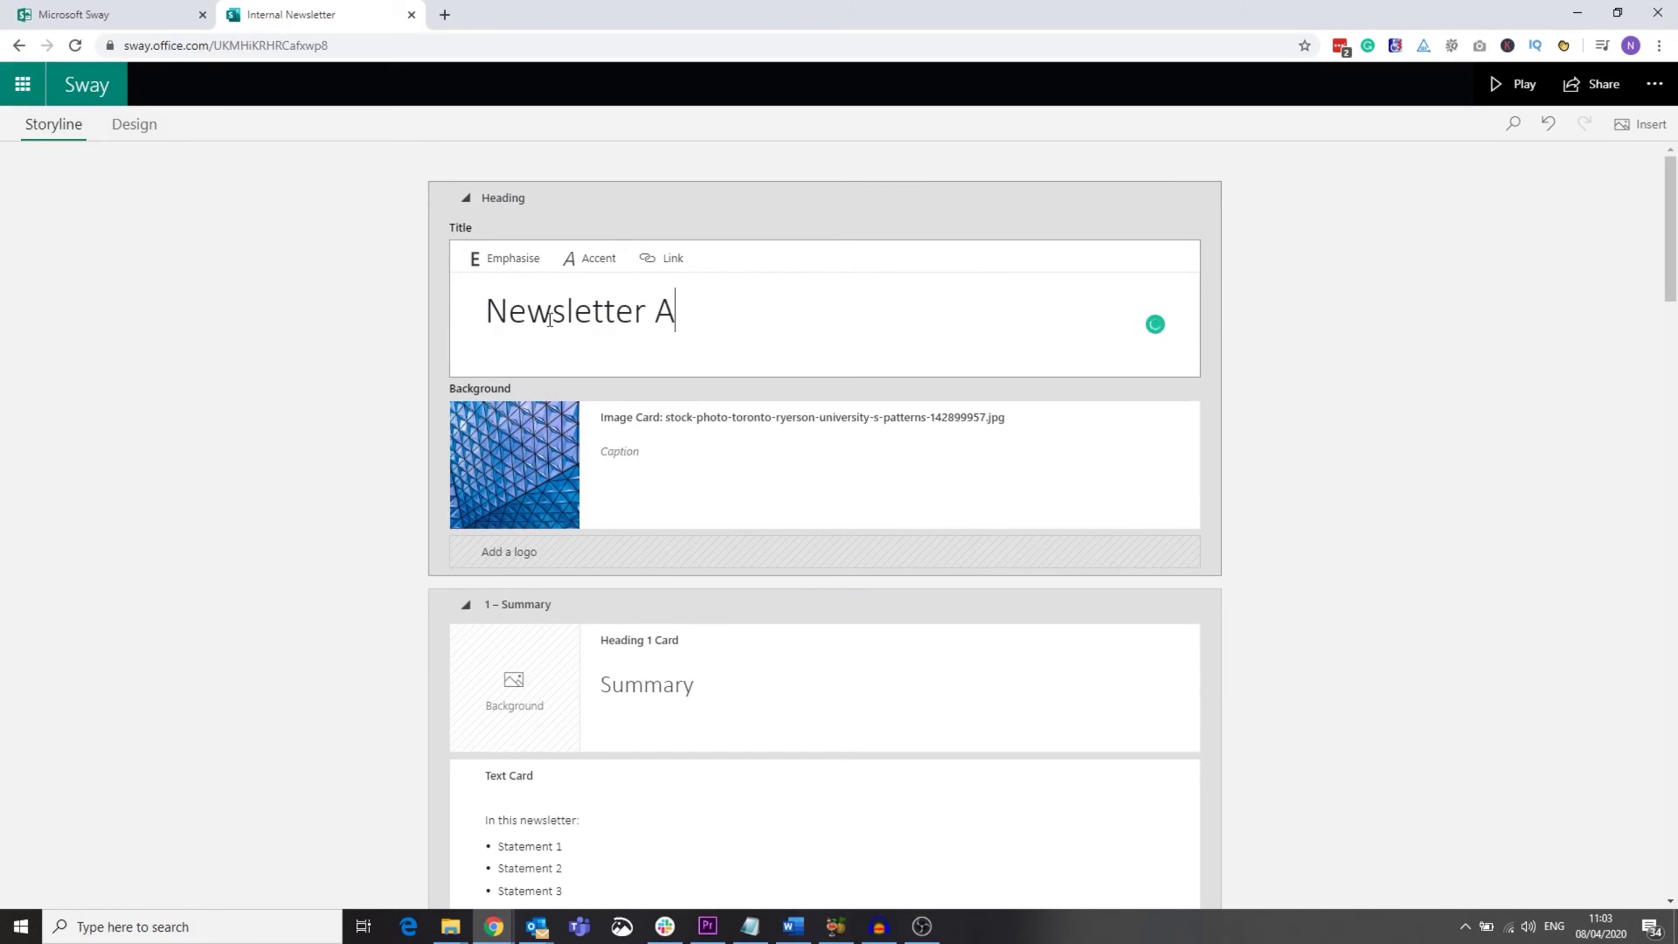
type("pril 2020")
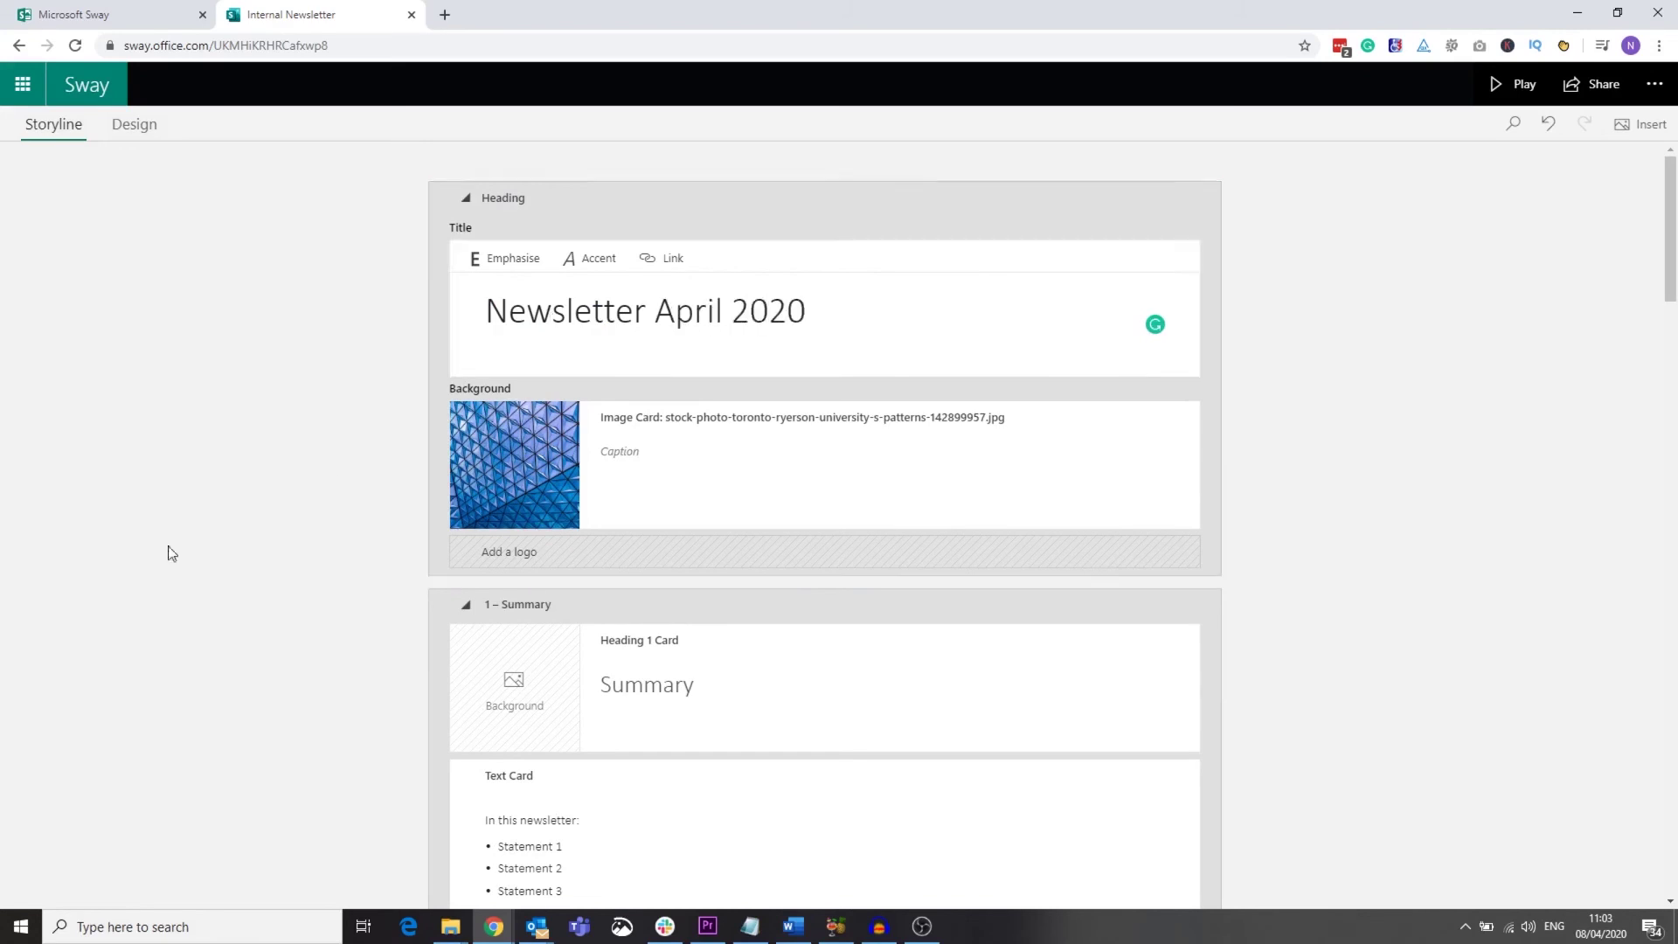
scroll(165, 550, "down", 10)
Step: Play the newsletter and scroll through the presentation preview
left_click(1514, 83)
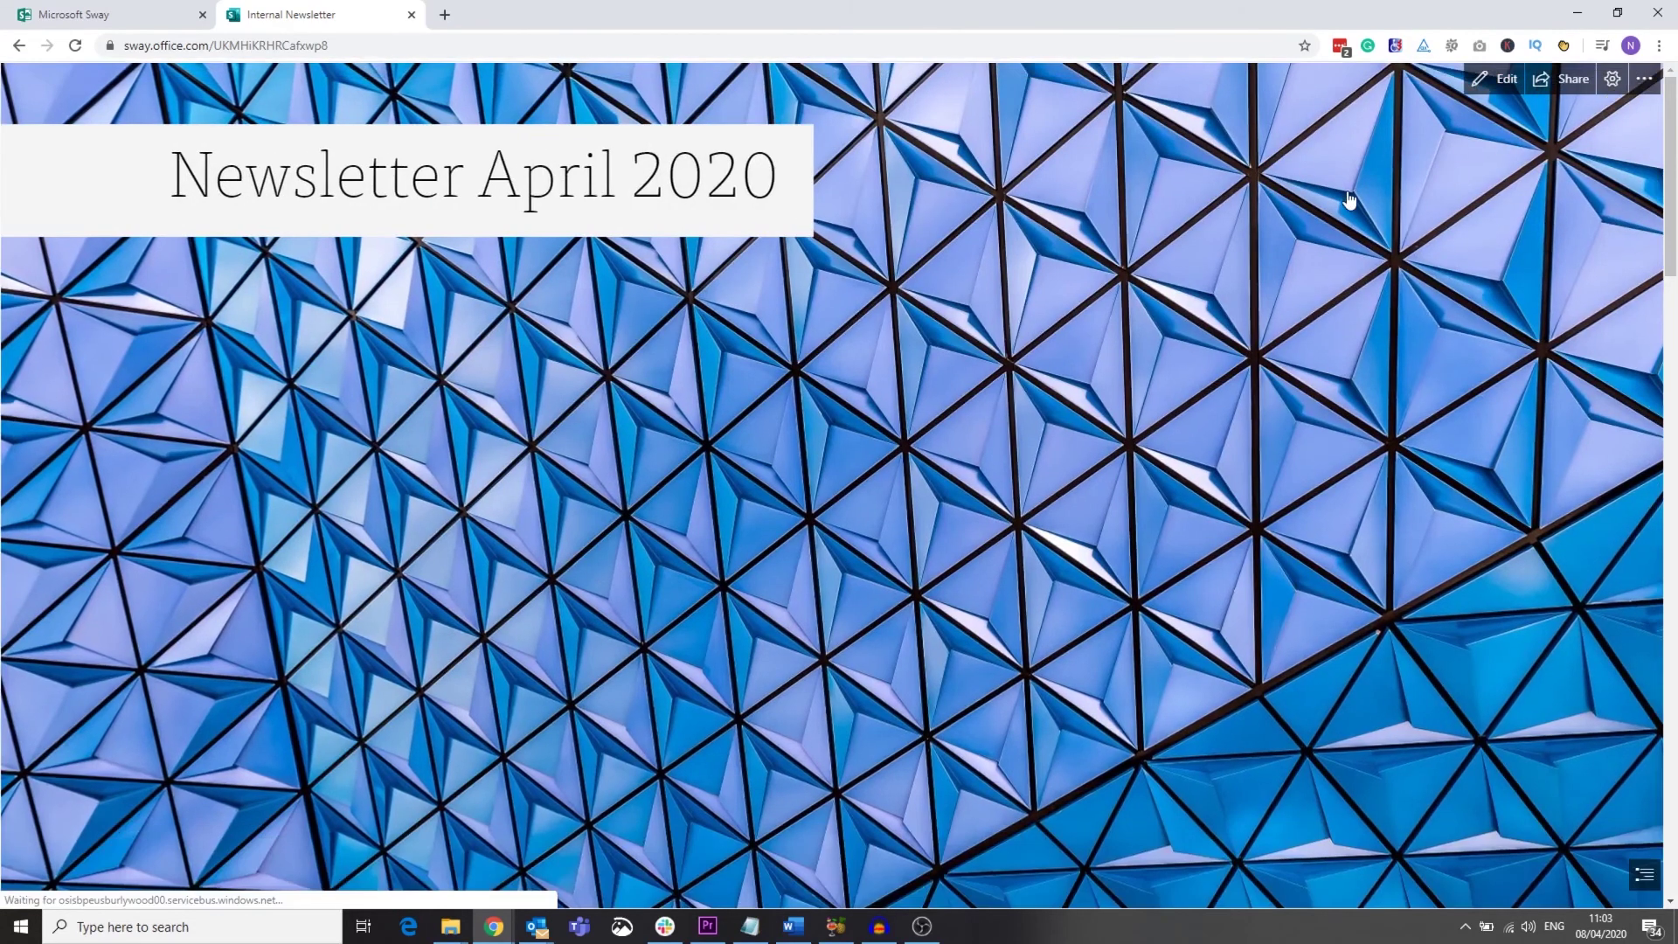
scroll(1351, 202, "down", 2)
scroll(1352, 202, "down", 5)
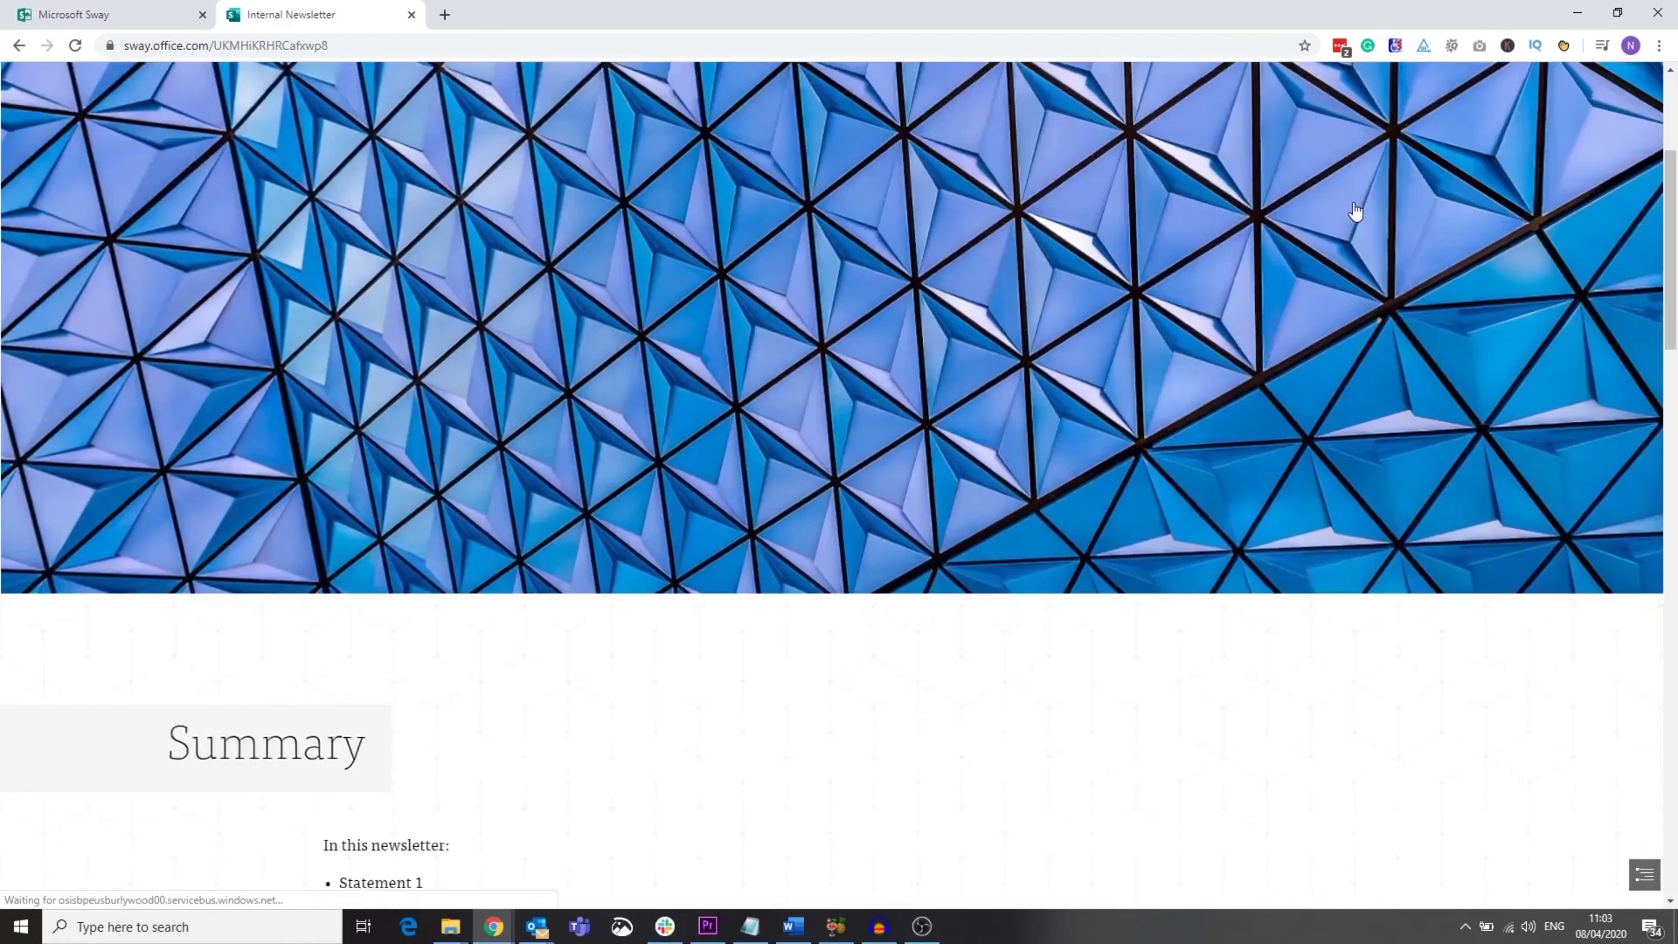
scroll(1356, 216, "down", 10)
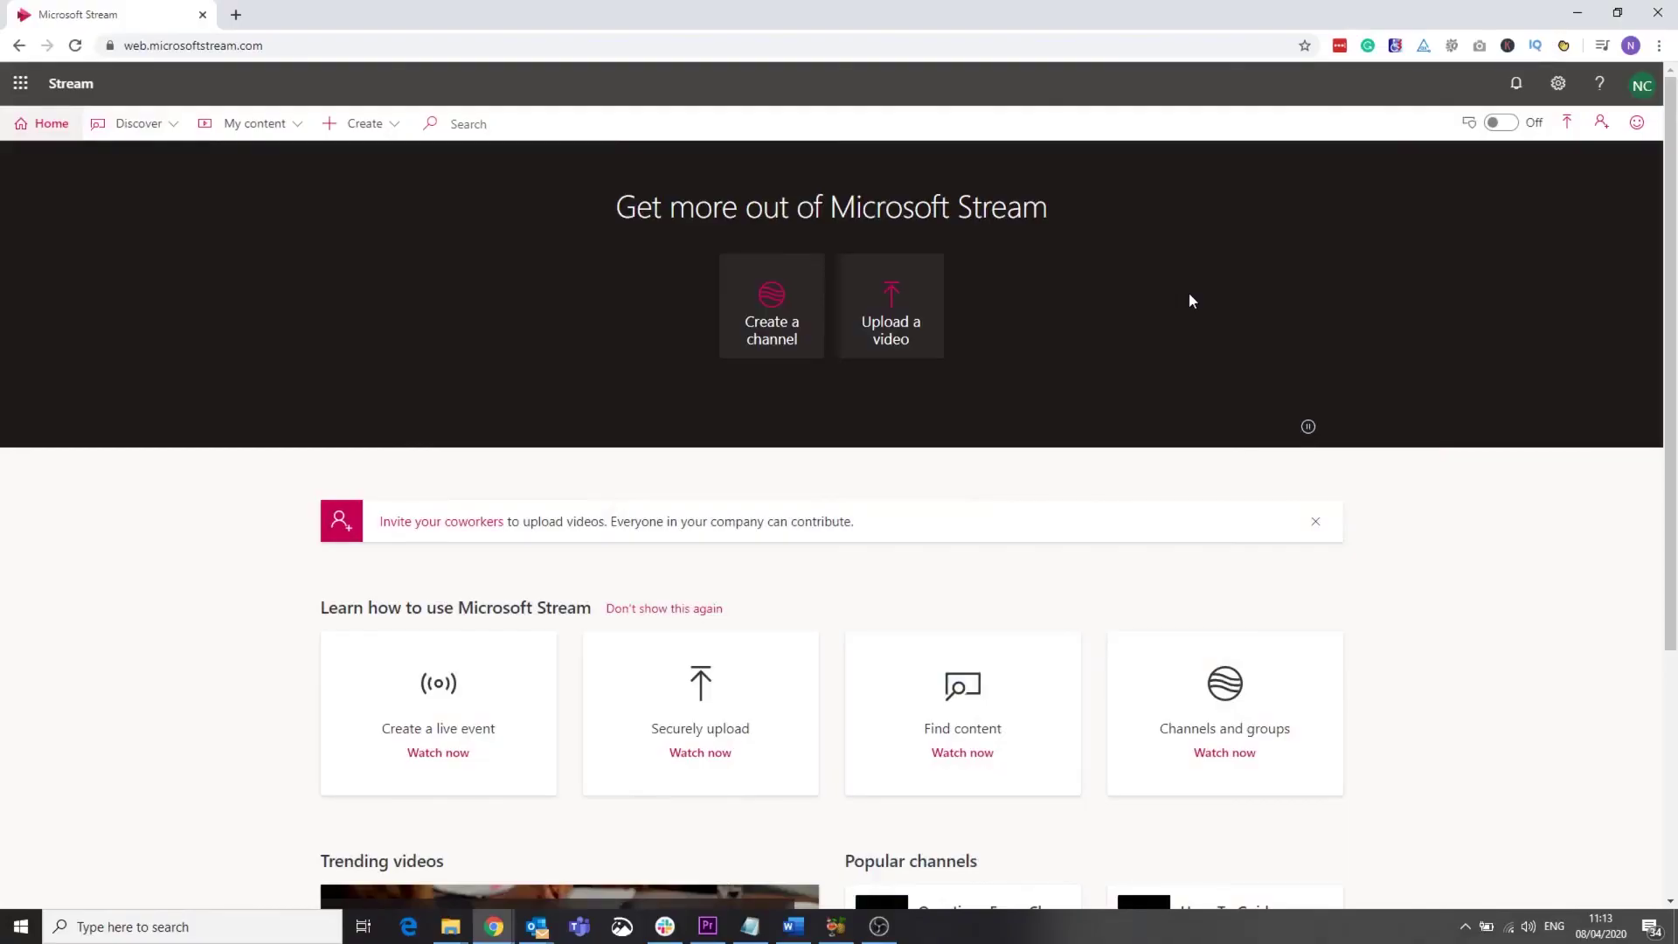
Step: Open the Questions From Charities channel and play 'Best Video-conferencing Software for Charities'
scroll(1209, 348, "down", 4)
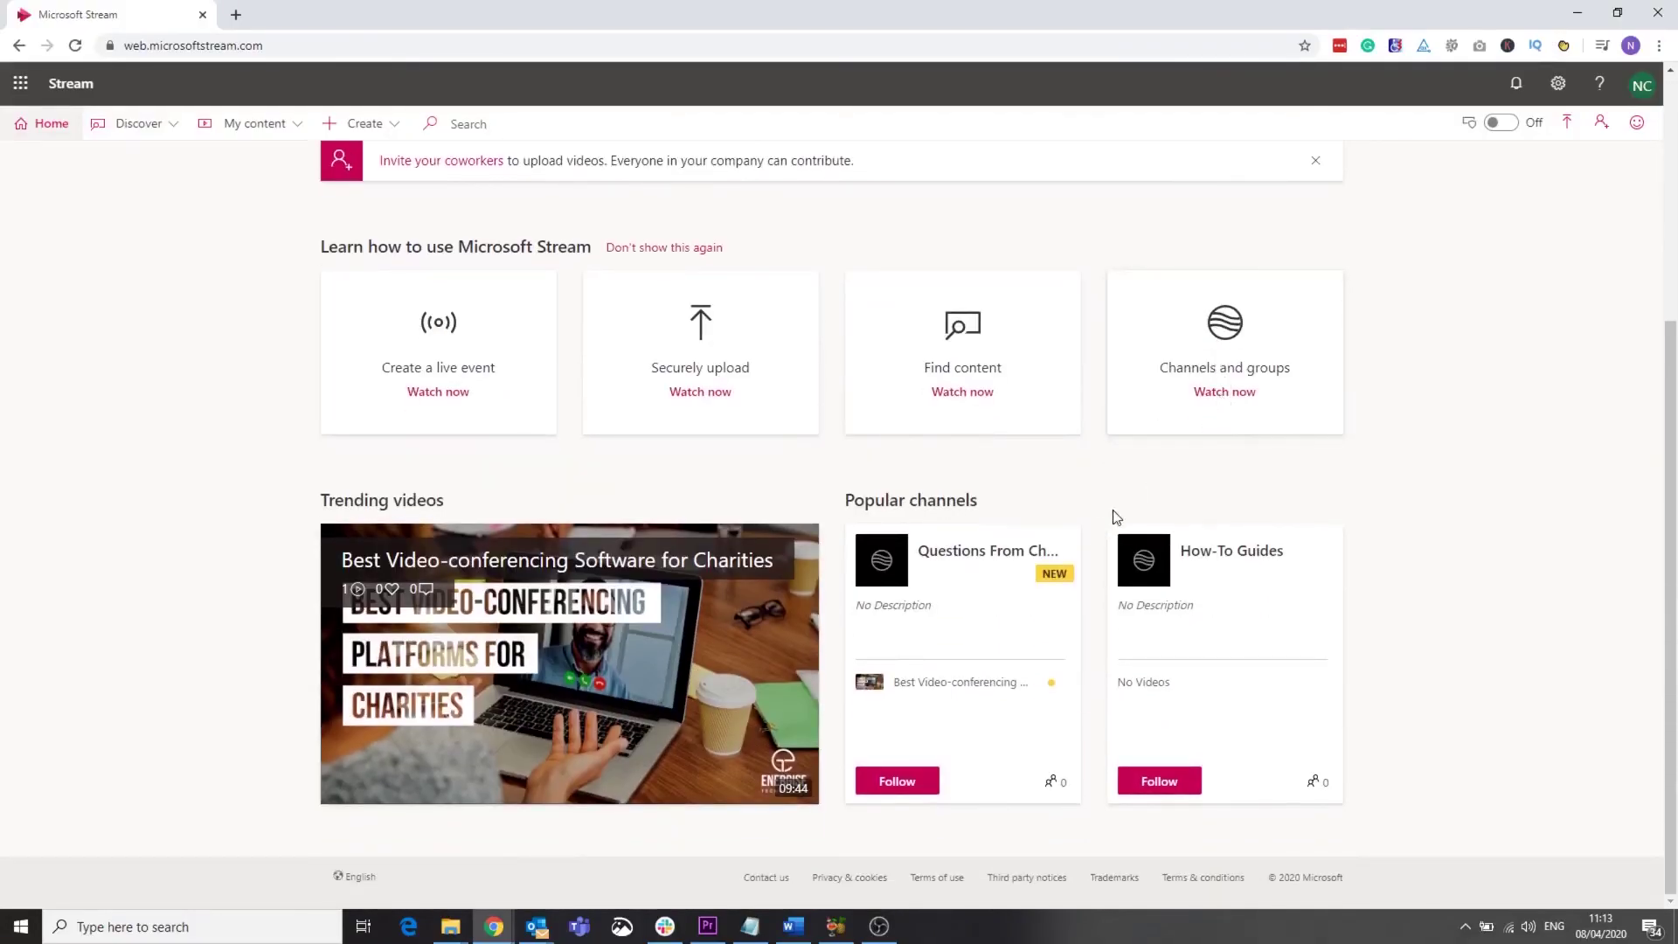
left_click(1029, 558)
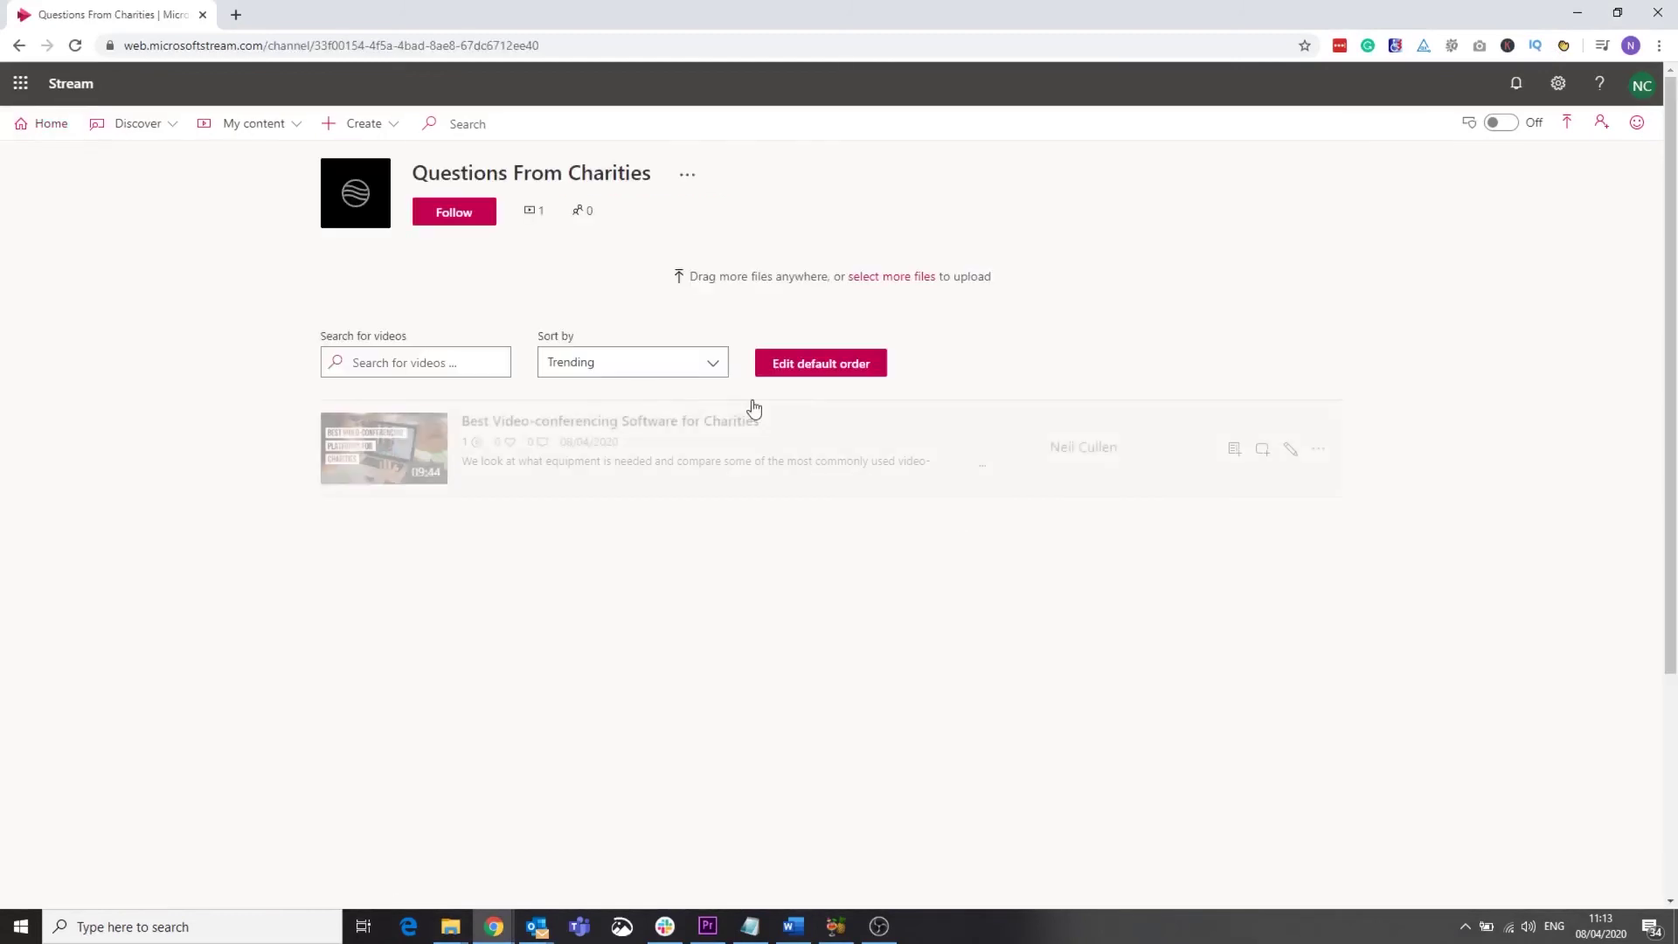
left_click(523, 425)
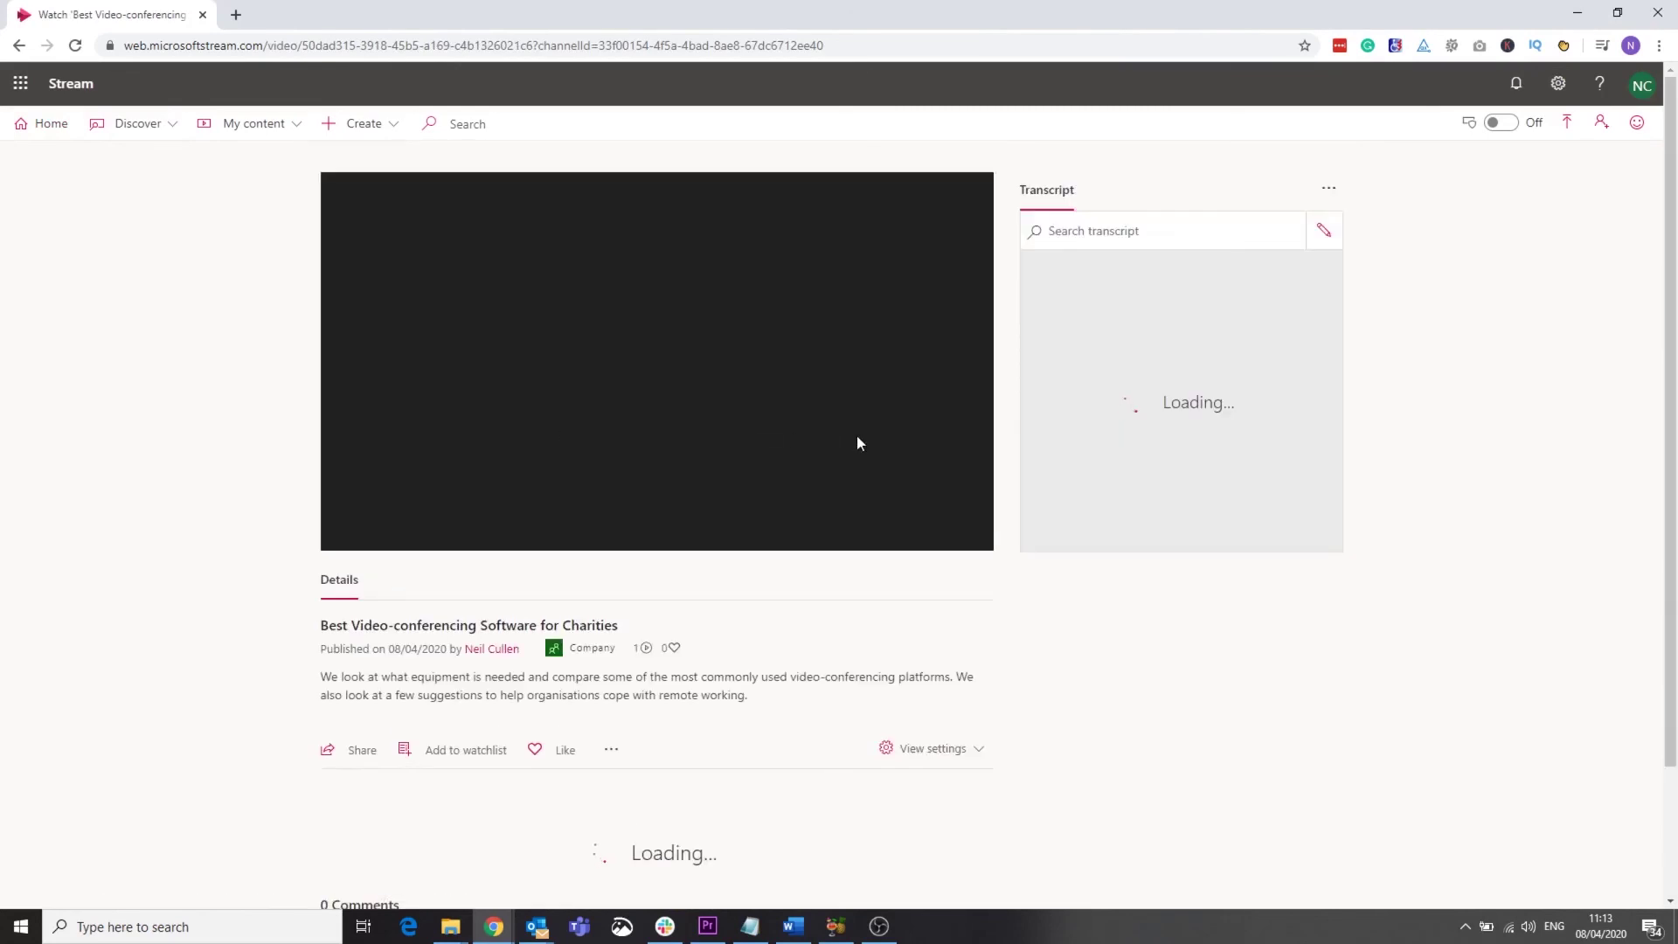